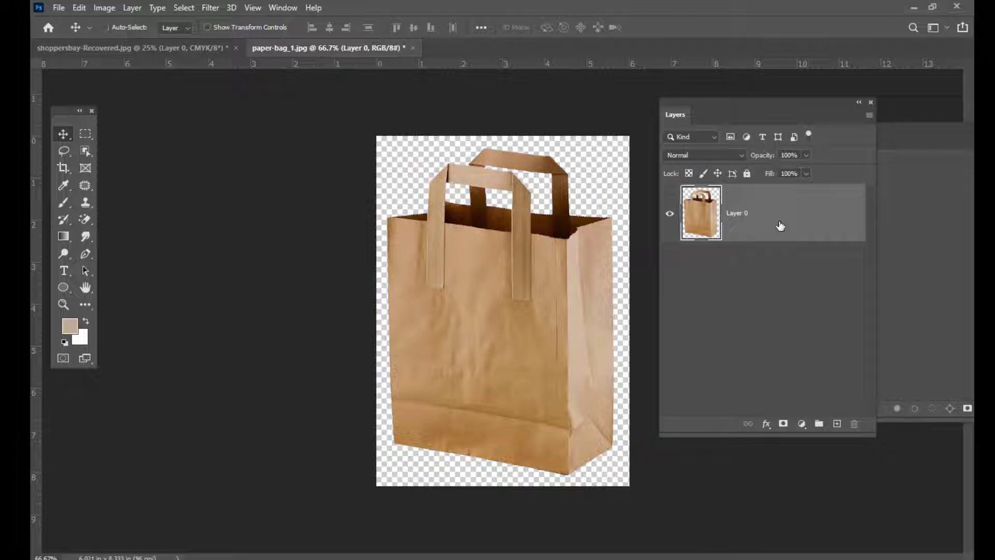
Duplicate the paper bag layer and desaturate the copy.
key("ctrl+j")
left_click_drag(681, 102, 669, 104)
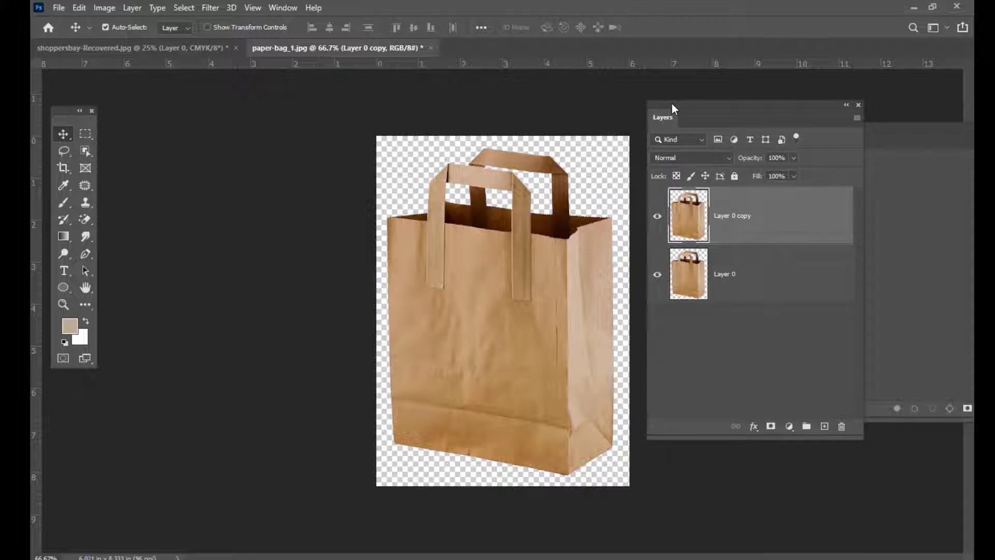
key("ctrl+shift+u")
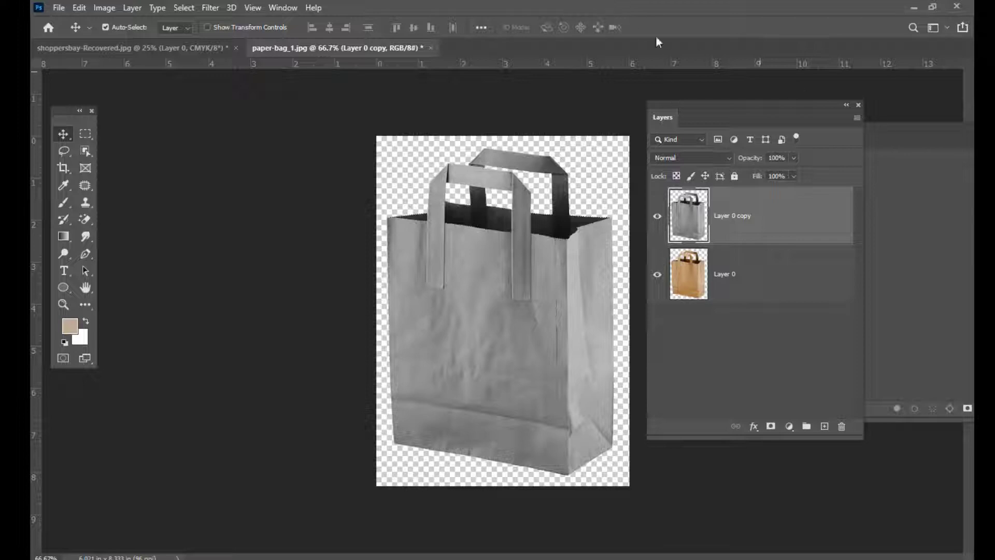
left_click_drag(665, 108, 661, 104)
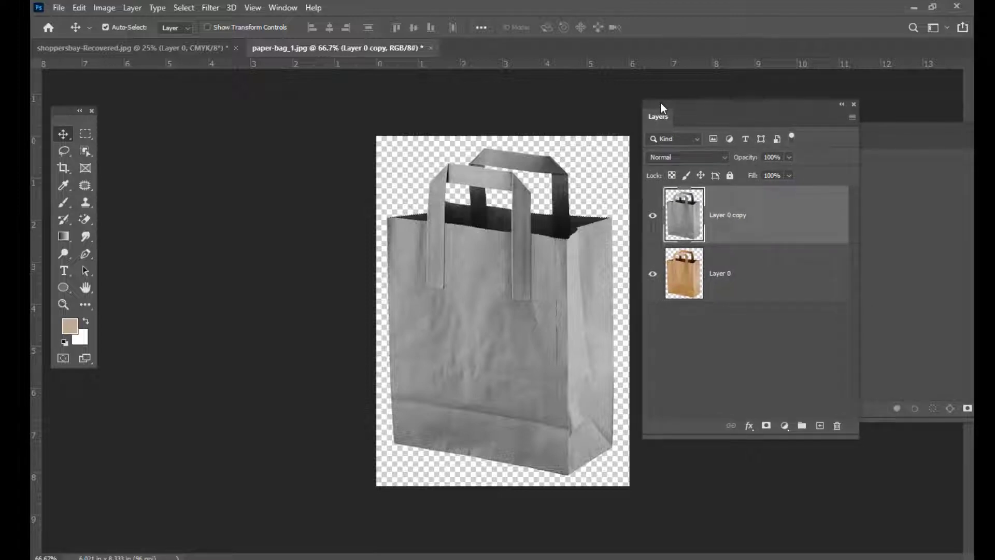
Increase the grayscale copy's contrast with Levels, setting the input levels to 54, 0.78 and 199.
key("ctrl+l")
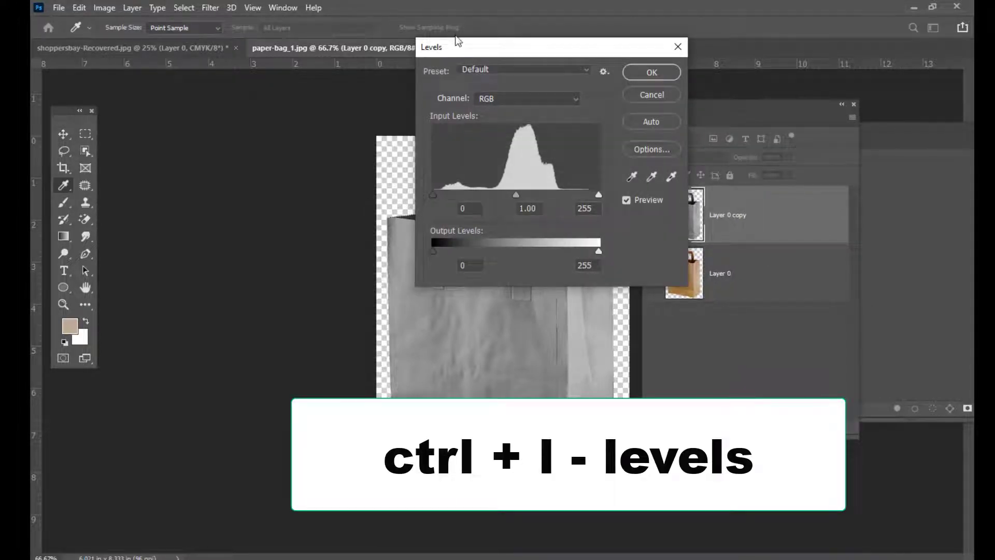
left_click_drag(455, 41, 676, 46)
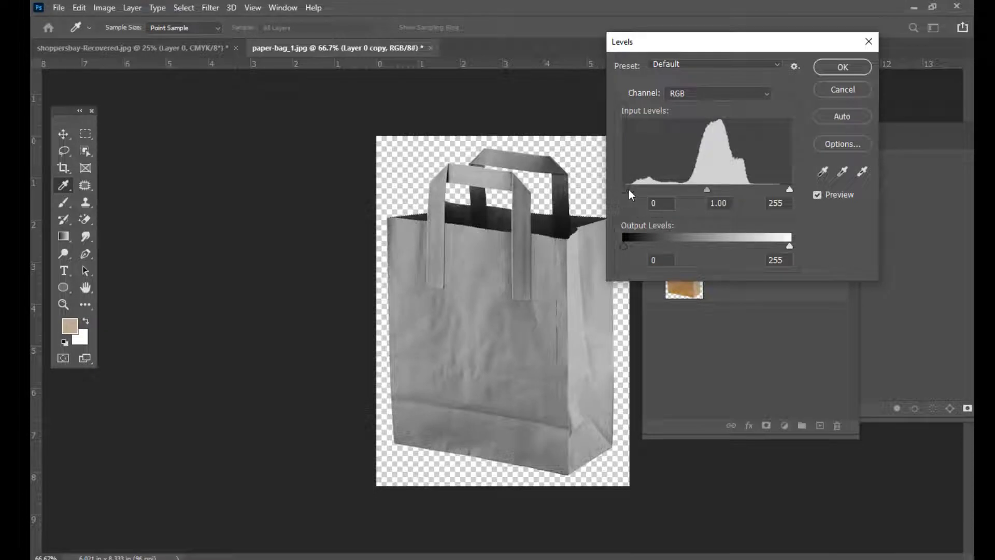
left_click_drag(623, 190, 647, 190)
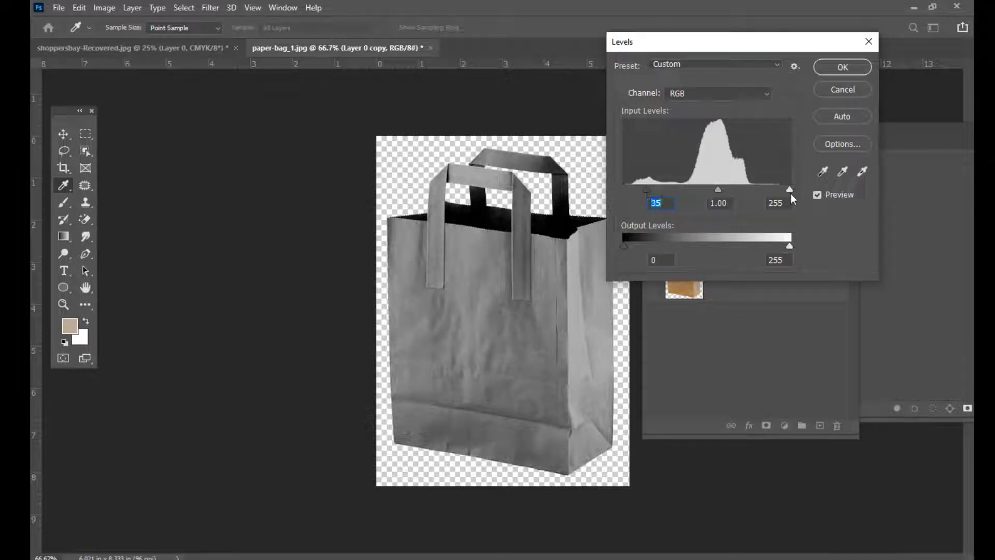
left_click_drag(789, 190, 764, 192)
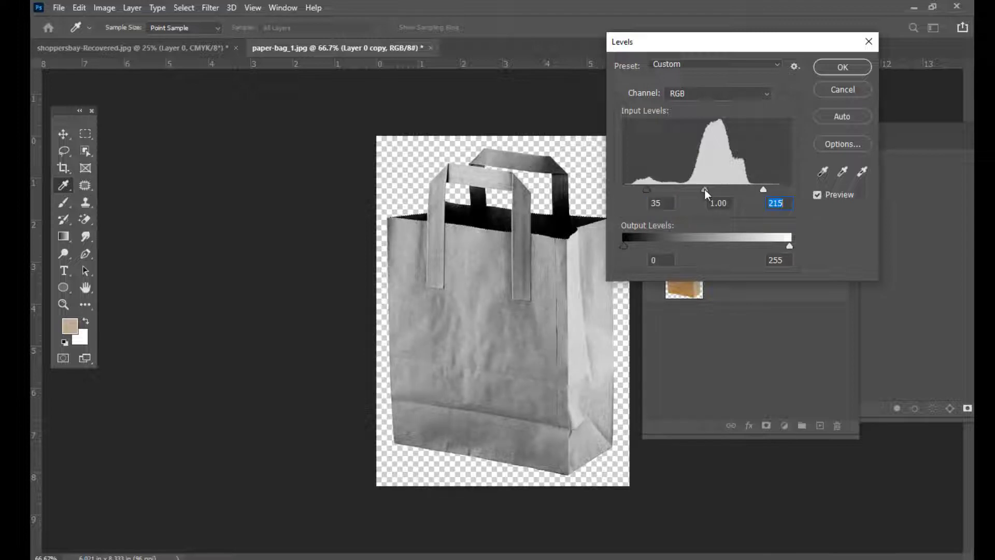
mouse_move(706, 191)
left_mouse_down()
mouse_move(721, 190)
mouse_move(712, 192)
left_mouse_up()
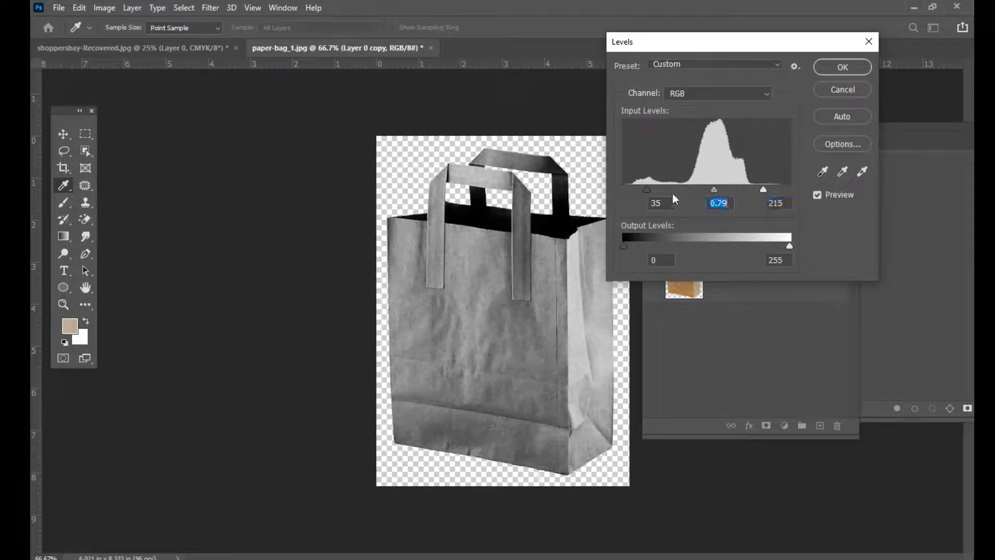
left_click_drag(647, 191, 660, 192)
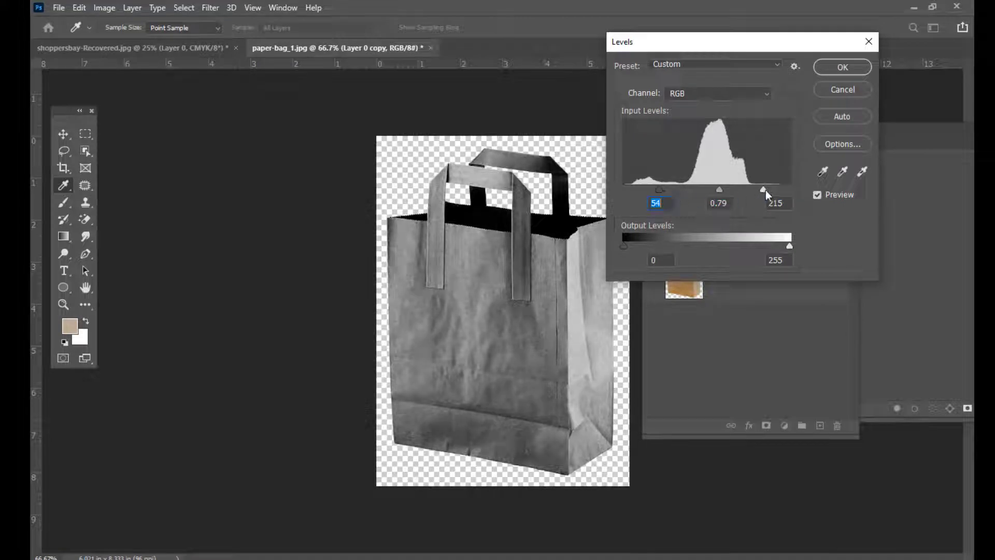
left_click_drag(766, 190, 714, 190)
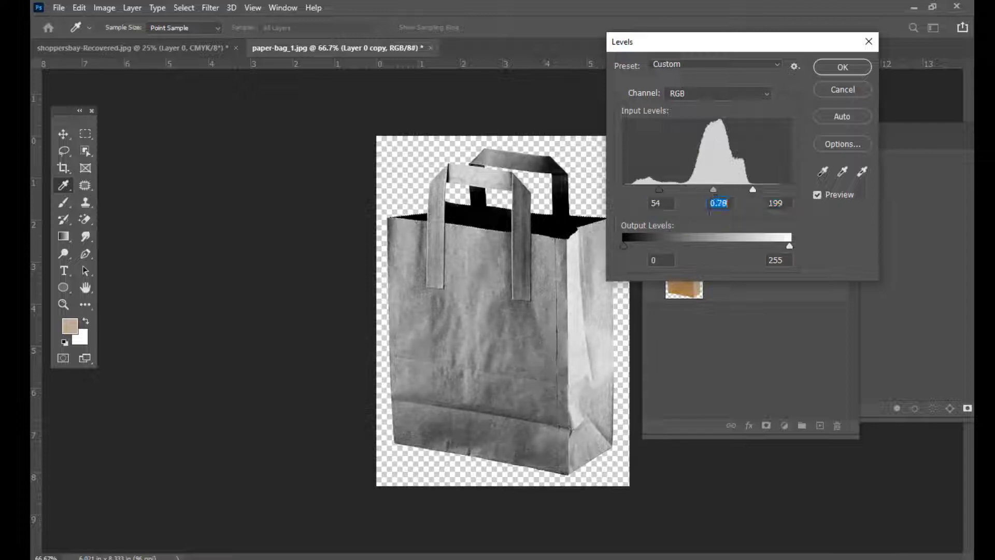
left_click_drag(670, 42, 660, 46)
left_click(828, 72)
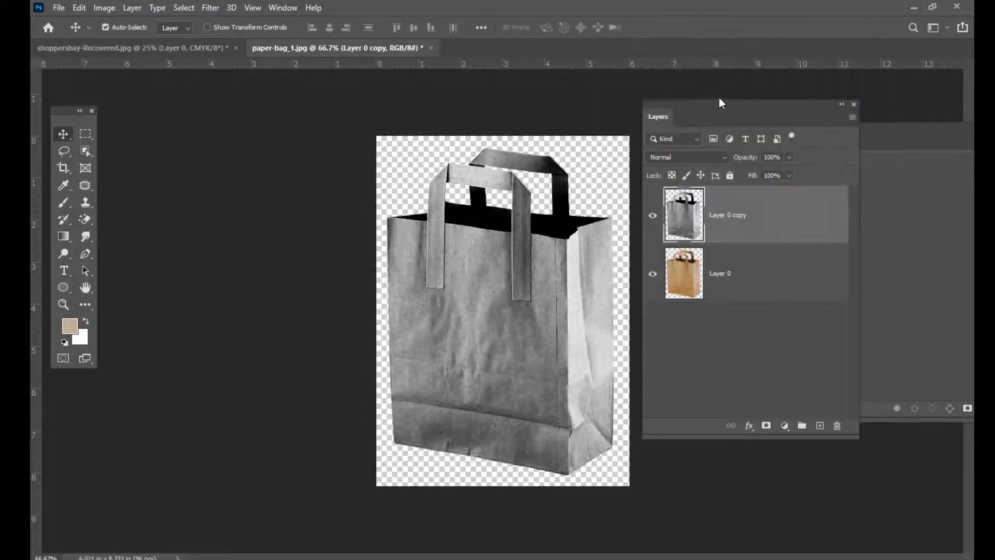
mouse_move(689, 105)
left_mouse_down()
mouse_move(702, 107)
mouse_move(691, 108)
left_mouse_up()
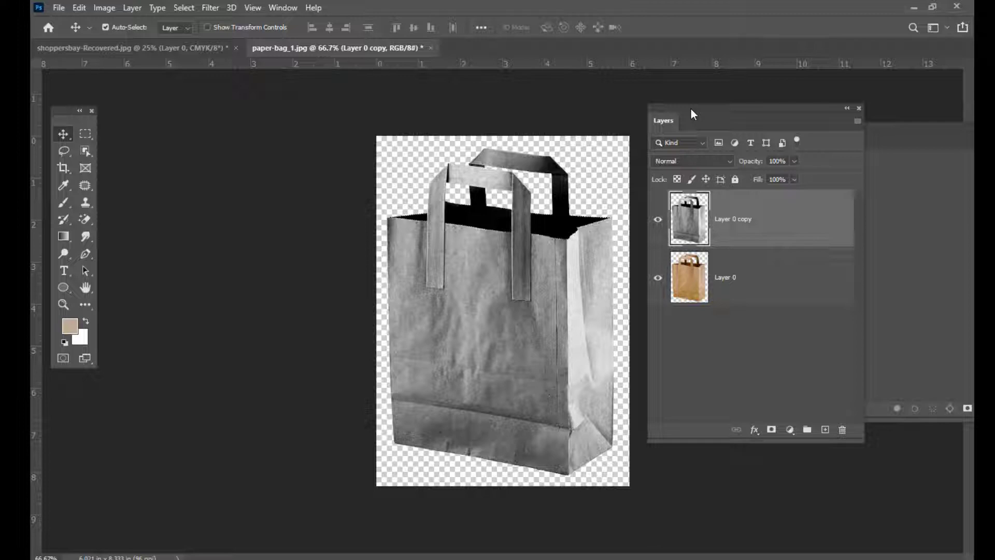
left_click_drag(692, 109, 682, 111)
Save the document on the computer's Desktop as paperbagblackandwhite in Photoshop format, with layers and Maximize Compatibility on.
left_click(59, 7)
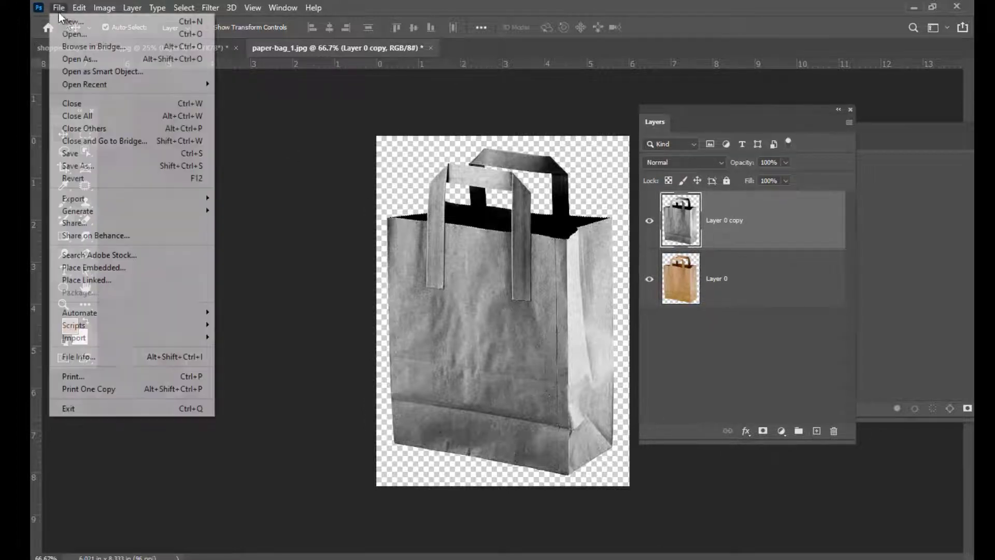
left_click(98, 163)
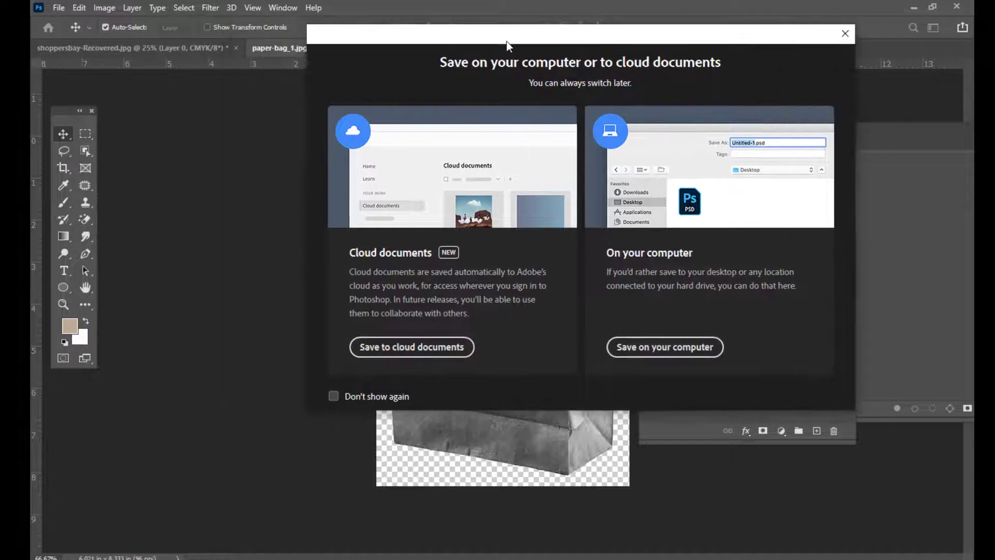
left_click(622, 349)
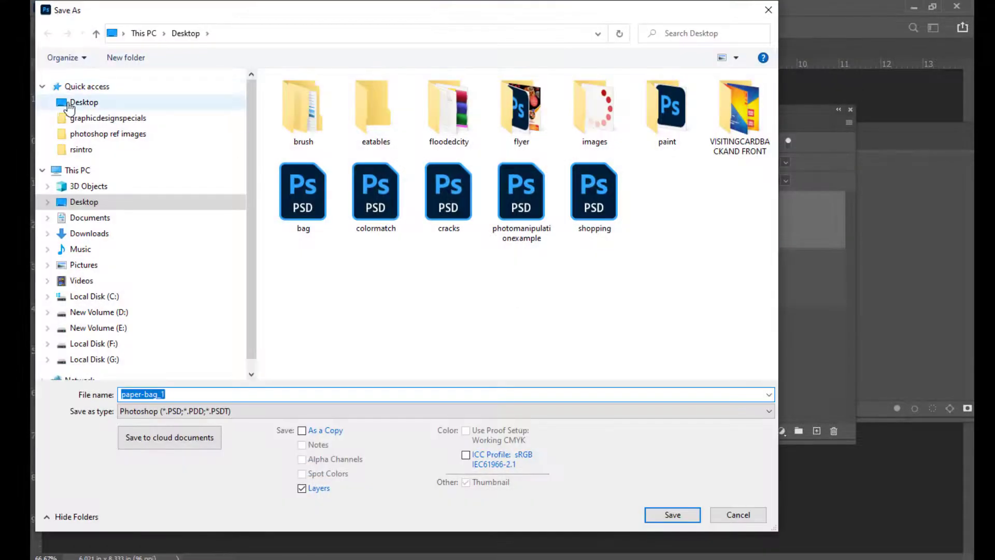
left_click(188, 411)
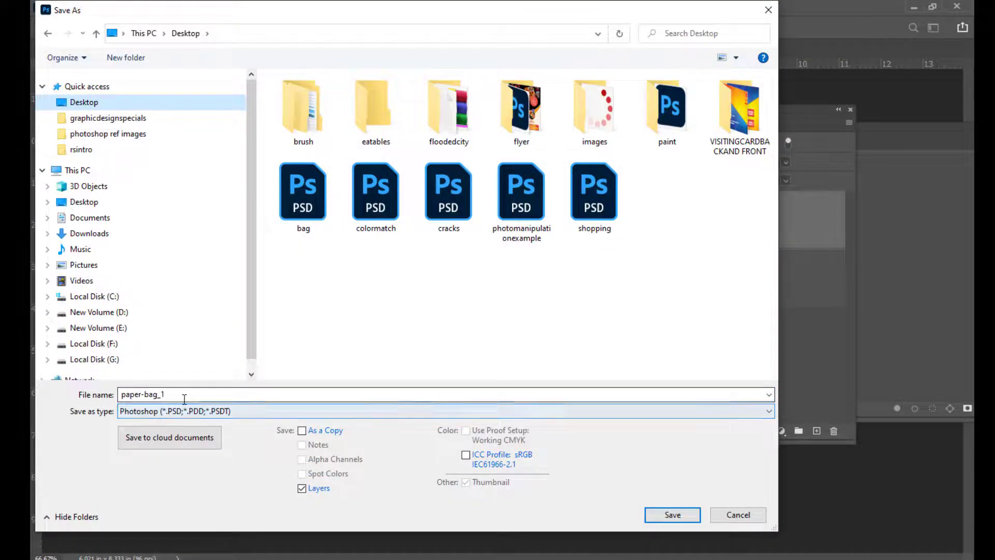
left_click_drag(359, 11, 555, 20)
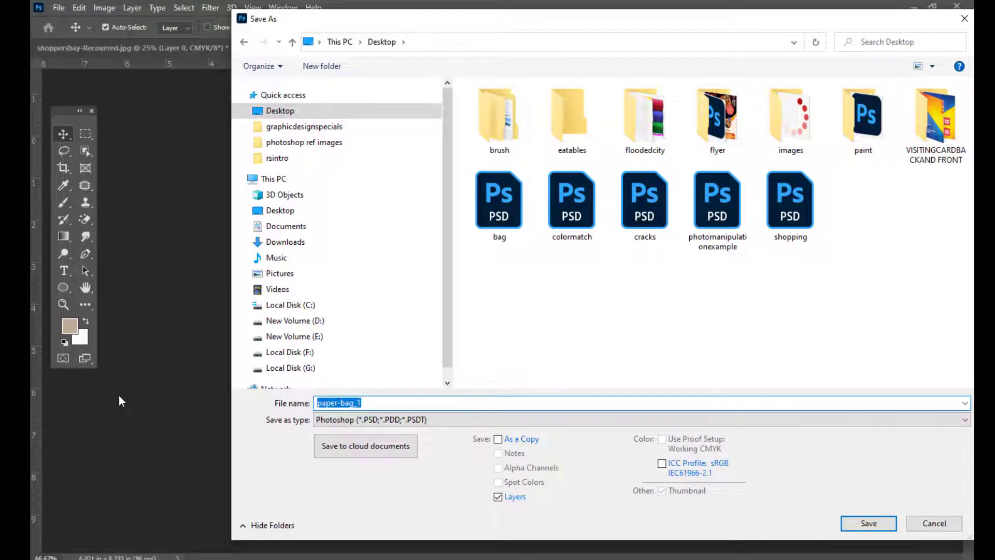
type("b")
key("BackSpace")
type("paper")
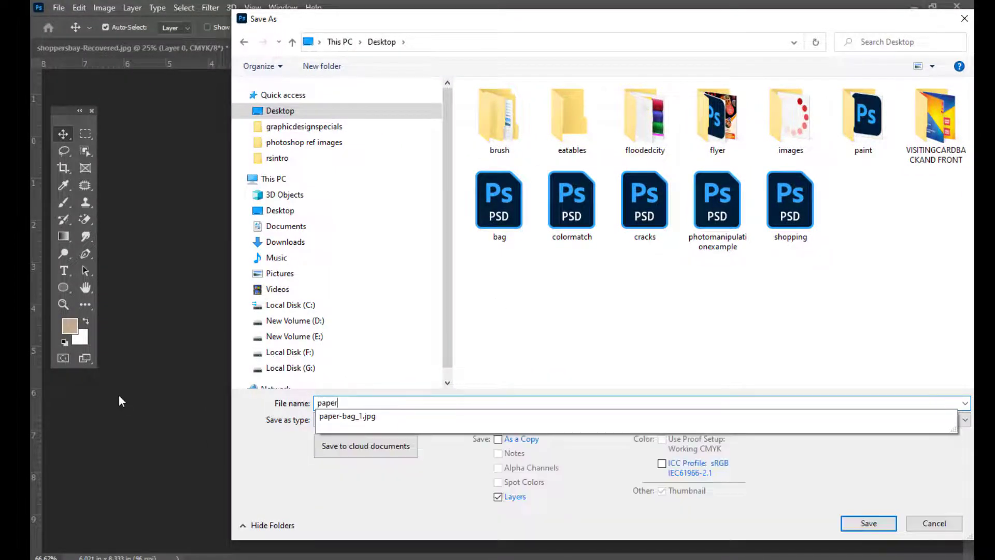
type("bagbl")
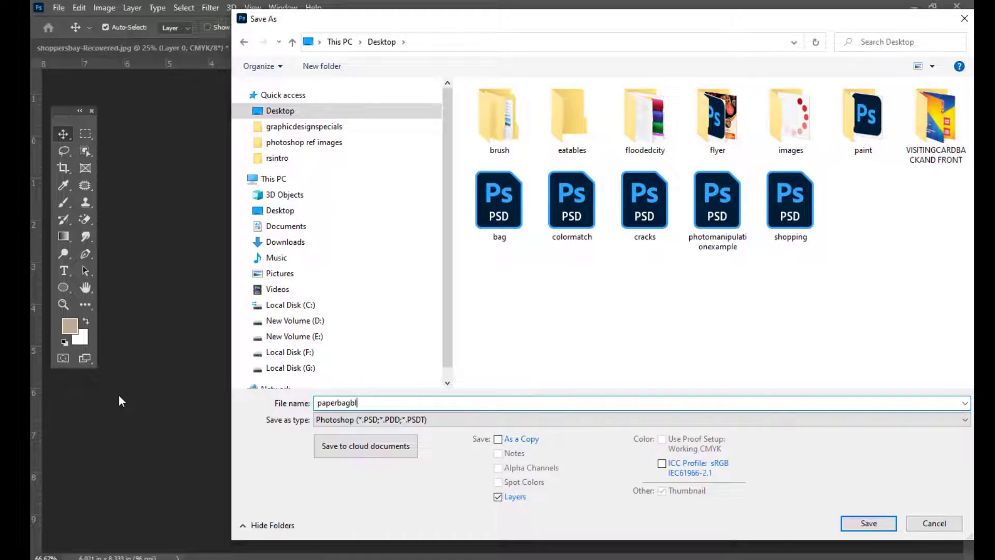
type("ackandwhite")
left_click_drag(533, 20, 356, 5)
left_click_drag(570, 18, 373, 14)
left_click(494, 518)
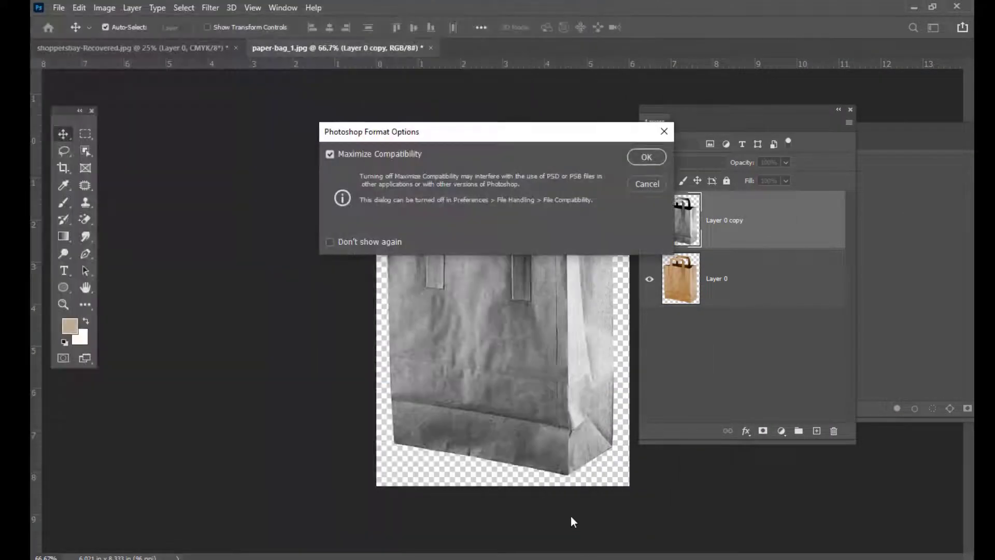
left_click(647, 157)
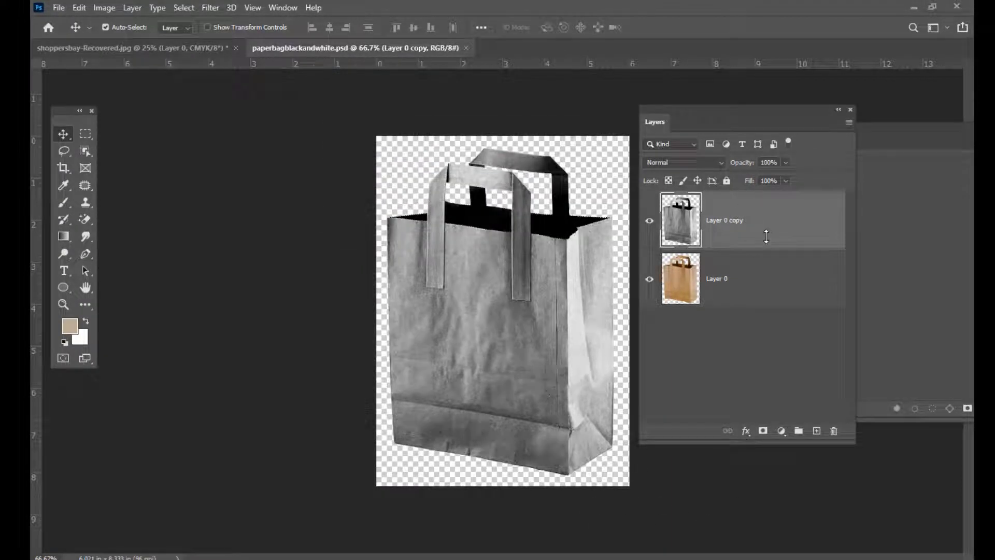
Delete the grayscale copy layer and add a new empty layer above the brown bag layer.
key("Delete")
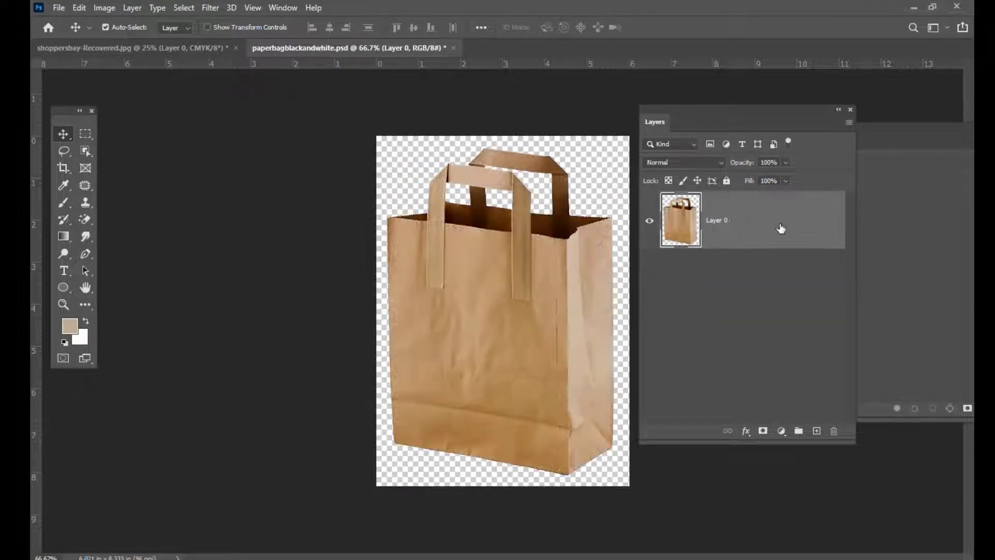
left_click_drag(652, 108, 659, 109)
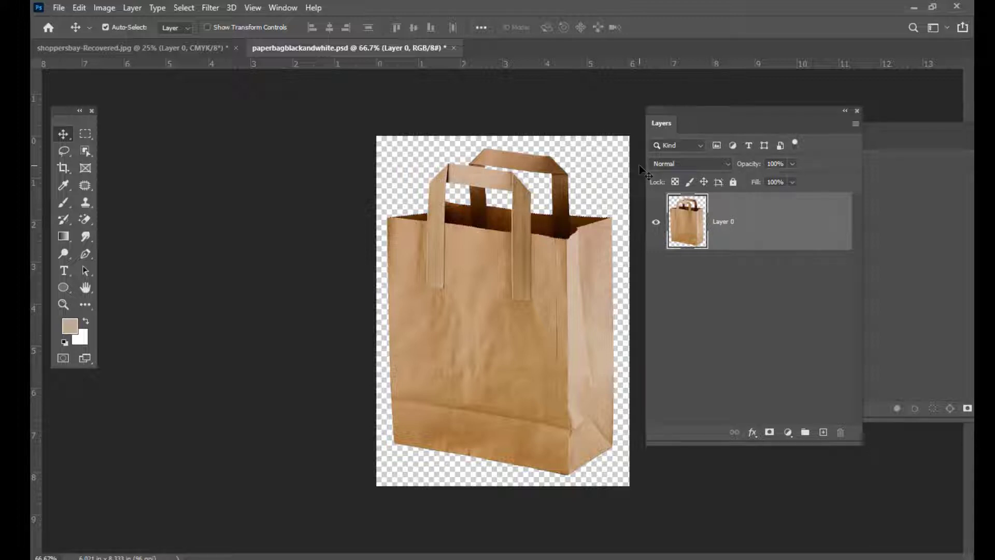
left_click_drag(660, 111, 687, 104)
left_click(824, 431)
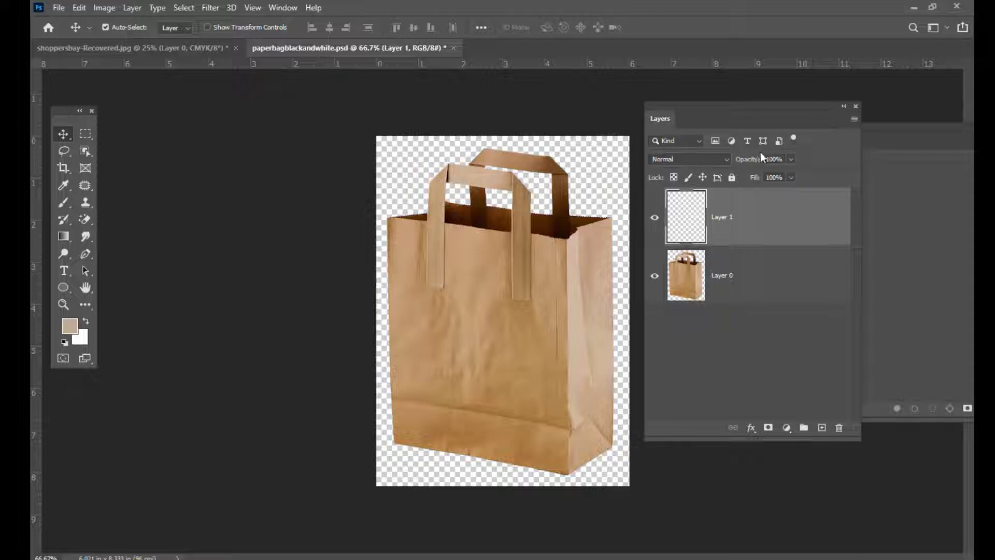
left_click_drag(676, 105, 685, 105)
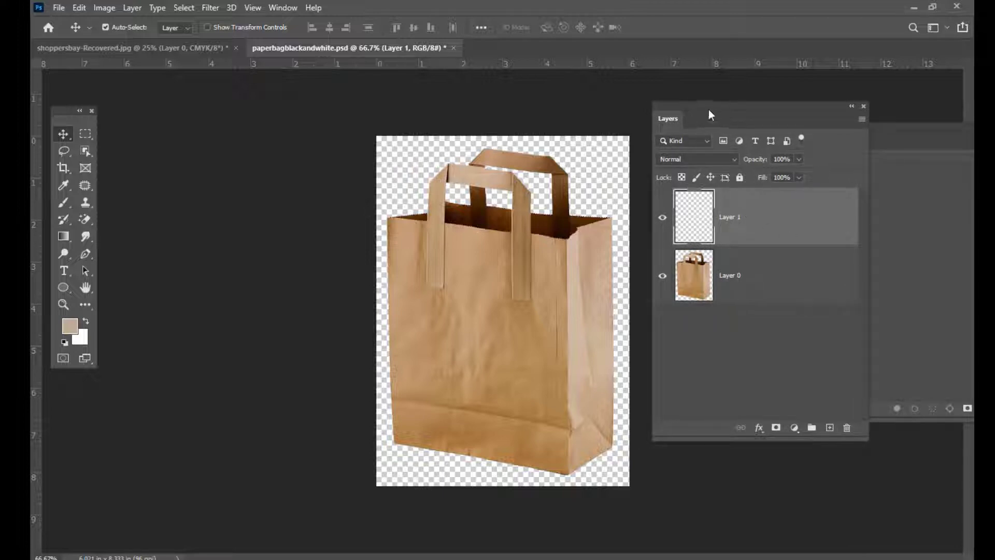
left_click_drag(708, 110, 665, 113)
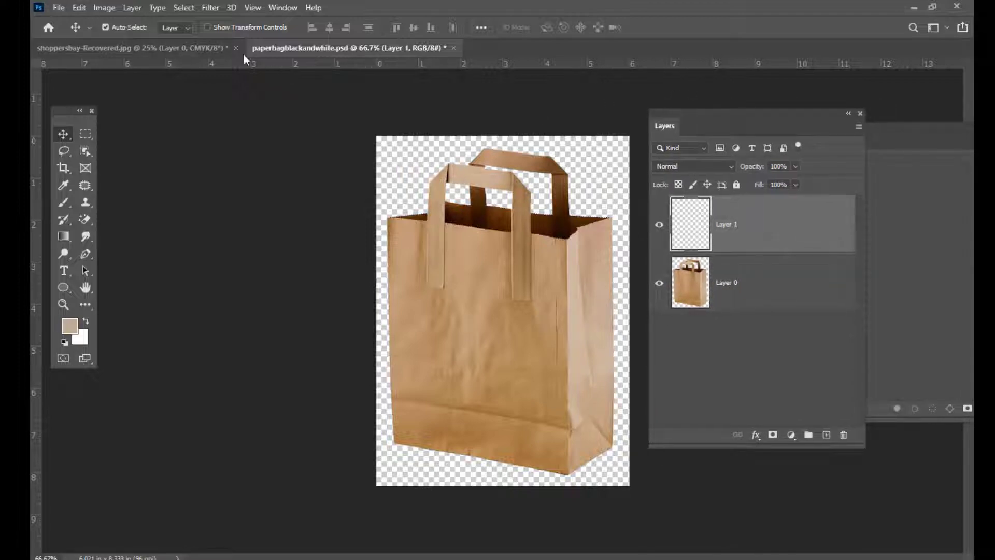
Define a Vanishing Point perspective plane on the four corners of the bag's front face.
left_click(209, 8)
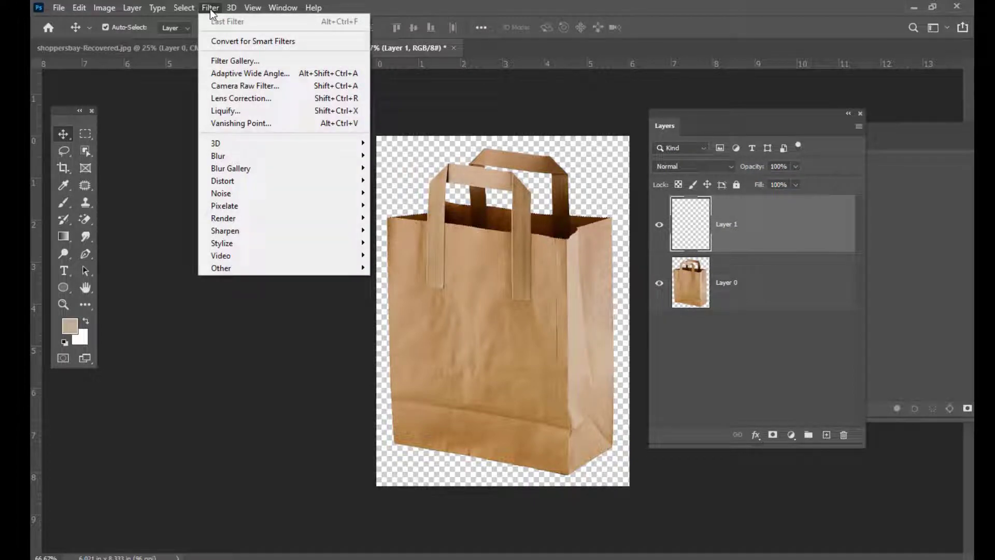
left_click(281, 123)
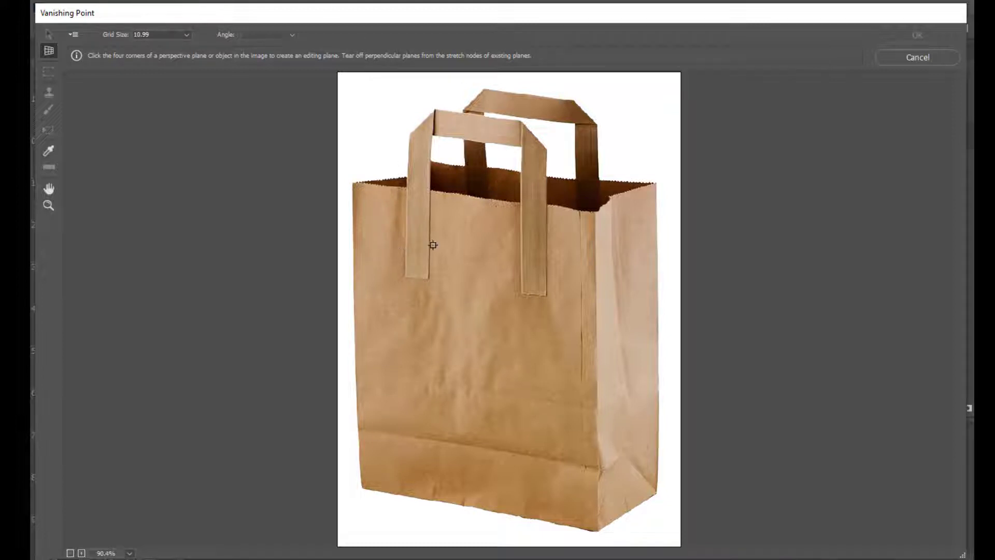
left_click(352, 183)
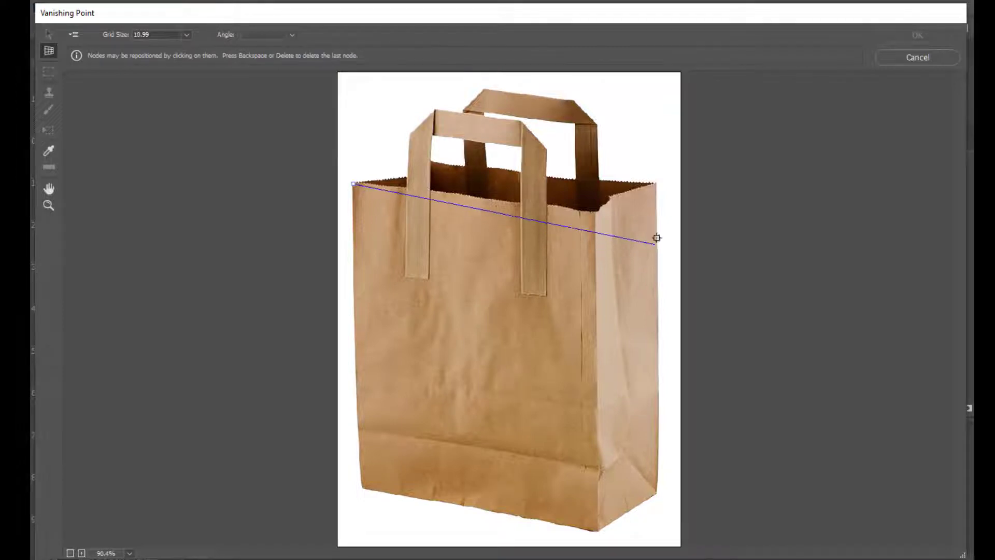
left_click(597, 212)
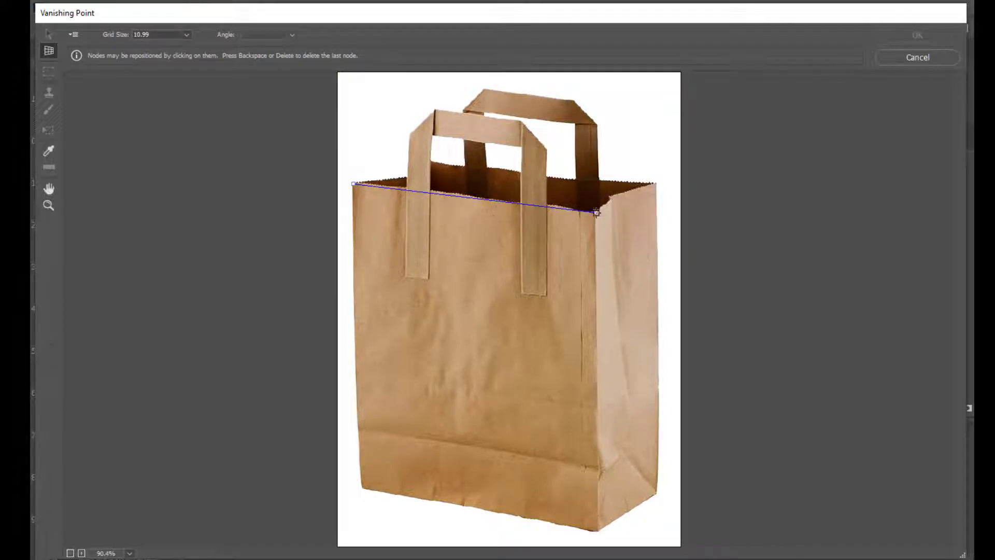
left_click(598, 530)
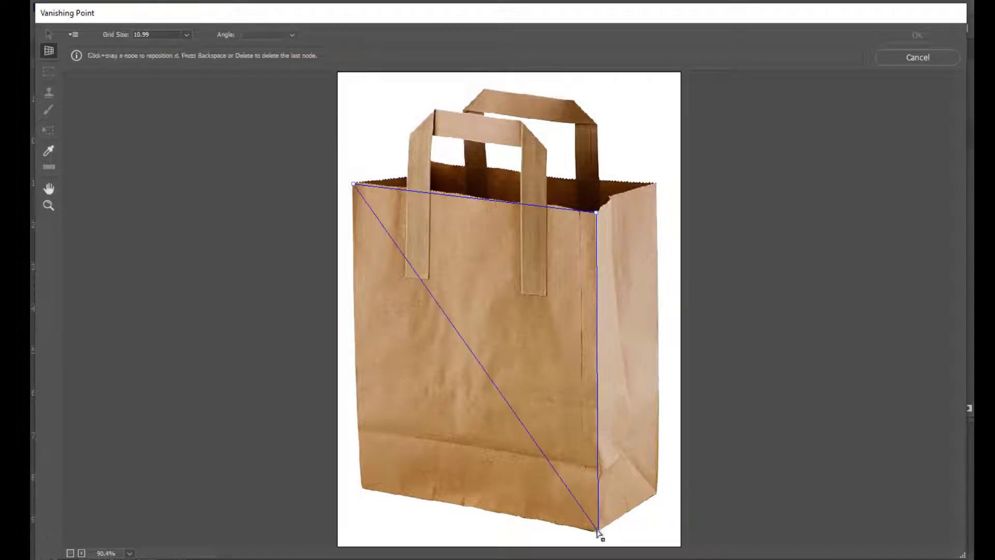
left_click(361, 489)
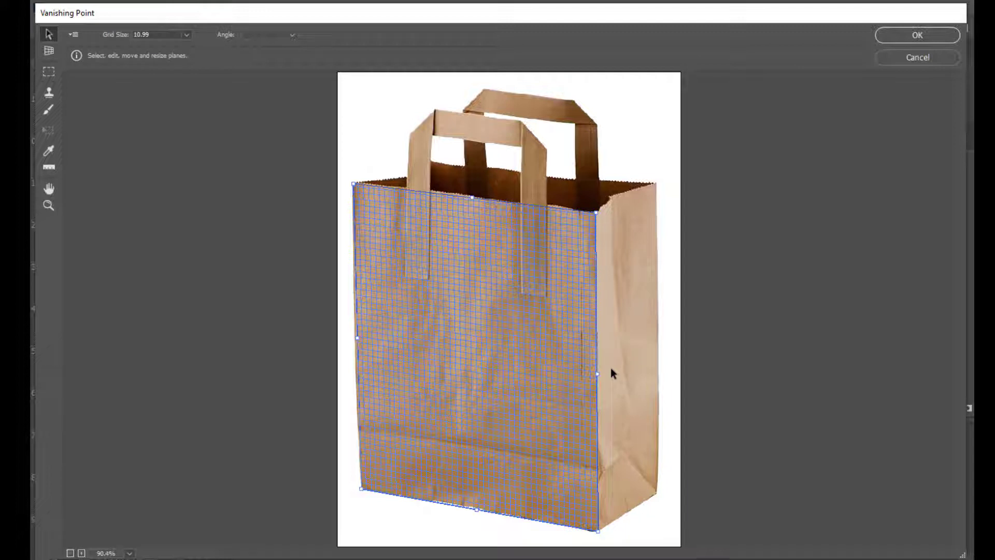
Extend a perpendicular plane from the front plane's edge over the bag's side face and align its upper outer corner with the bag.
key("ctrl")
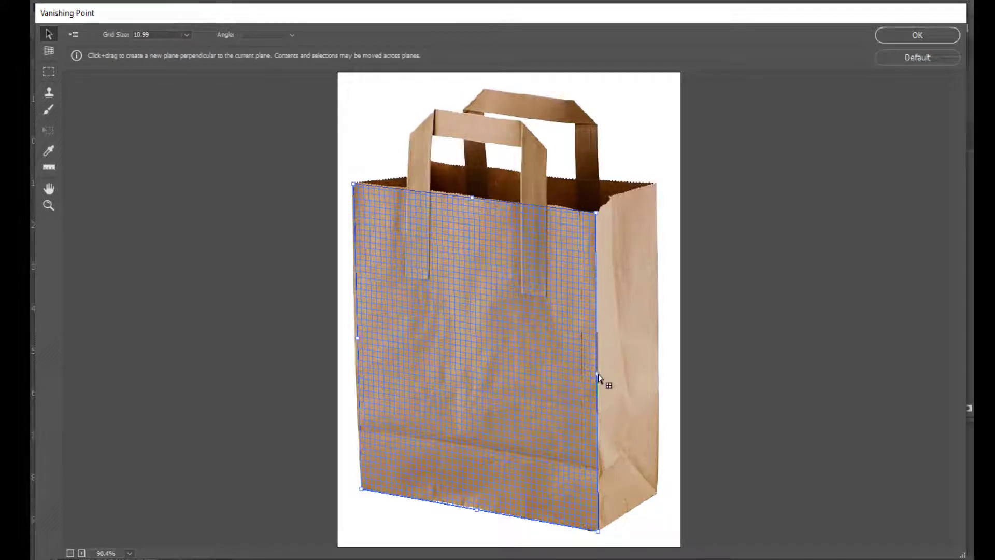
left_click_drag(597, 374, 659, 355)
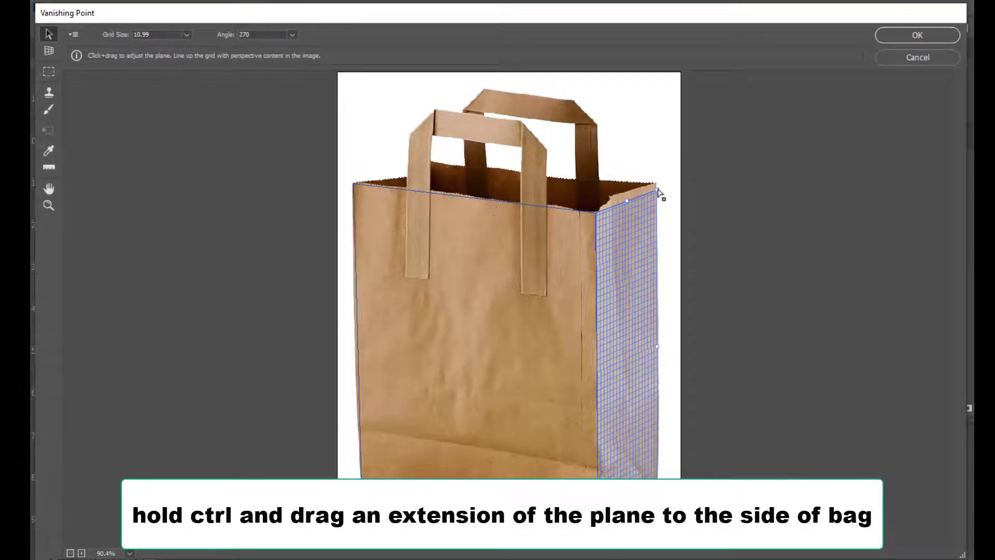
left_click_drag(660, 190, 658, 187)
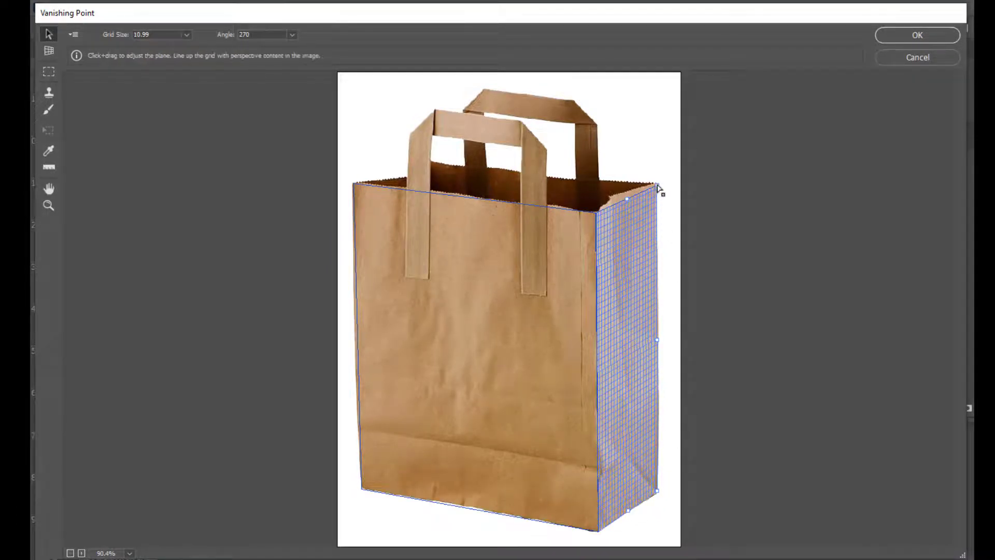
Fine-tune the side plane's upper outer corner, check both perspective planes by selecting each, and accept the Vanishing Point planes.
left_click_drag(656, 191, 656, 190)
left_click(494, 278)
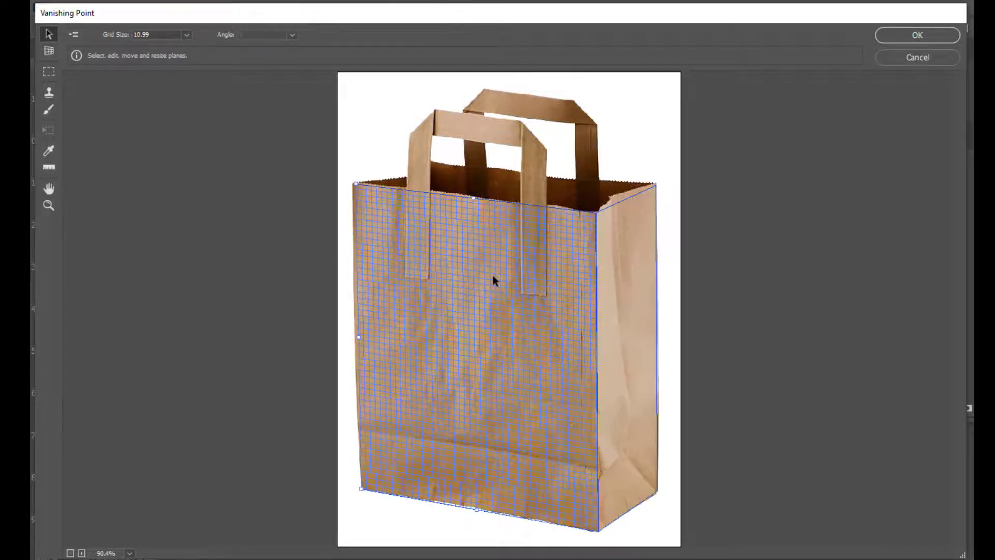
left_click(616, 263)
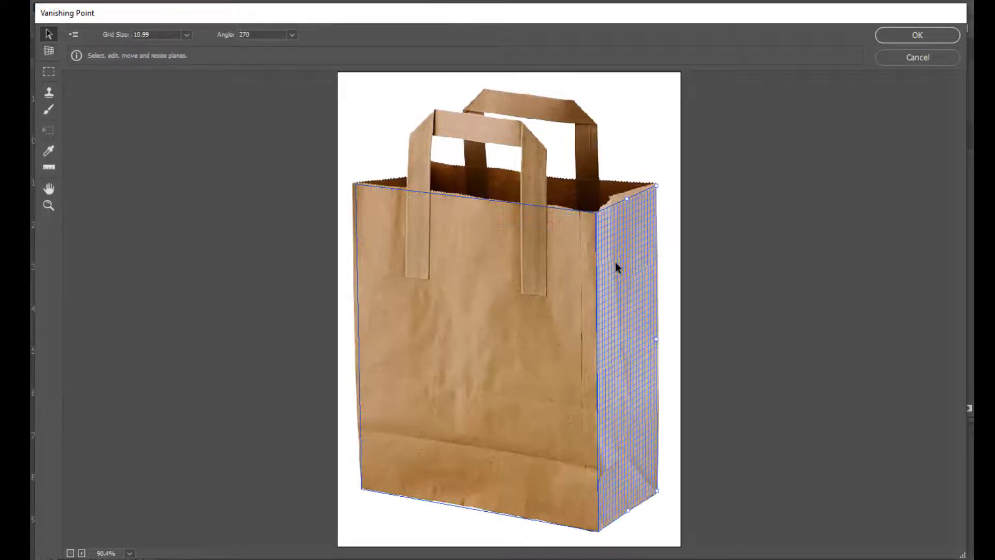
left_click(430, 372)
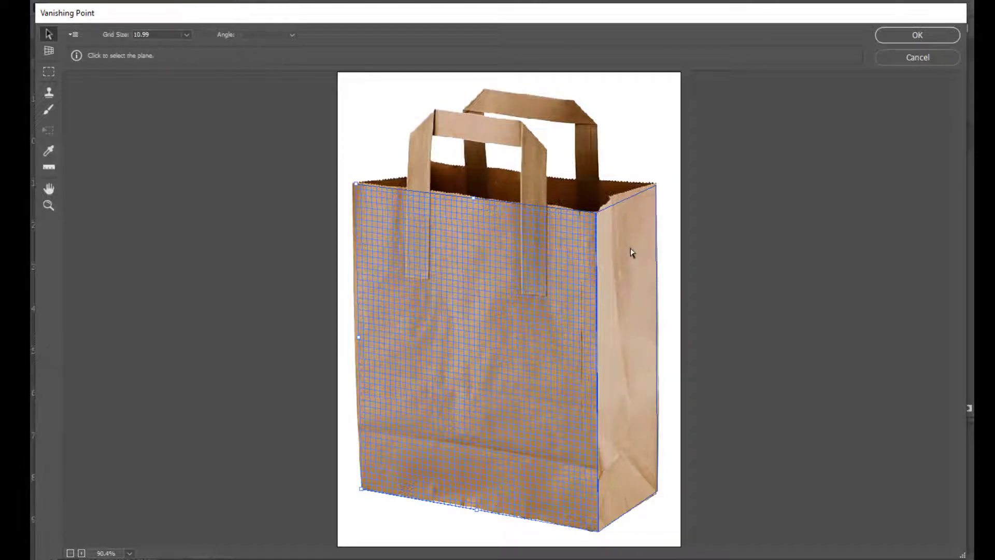
left_click(630, 284)
left_click(499, 294)
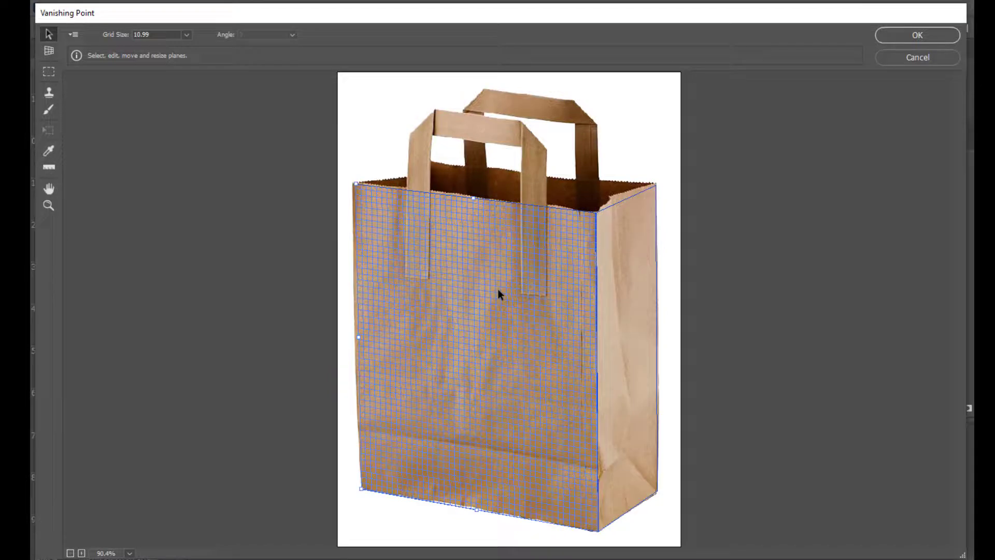
left_click(913, 35)
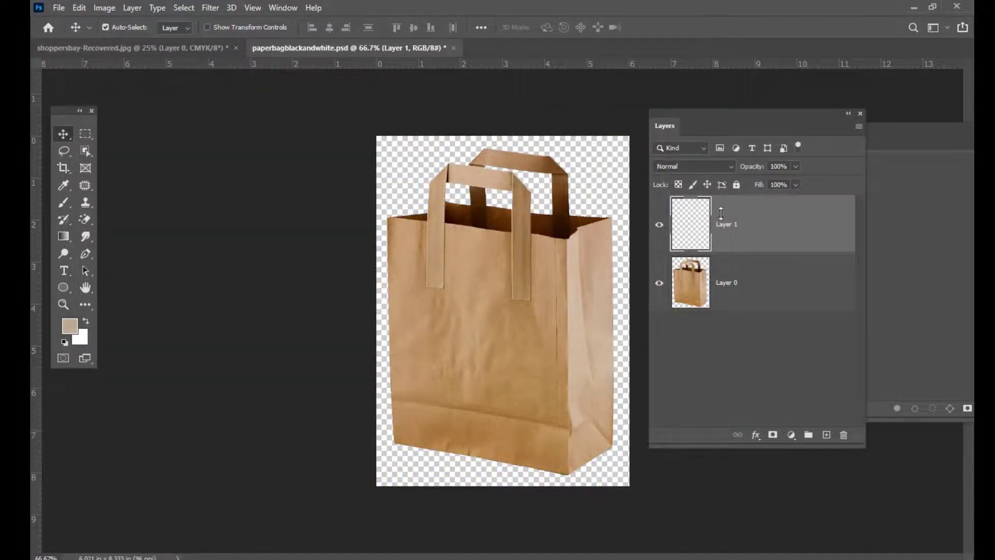
Switch to the shoppersbay-Recovered.jpg logo document and move the Layers panel clear of the artwork.
left_click_drag(677, 111, 677, 116)
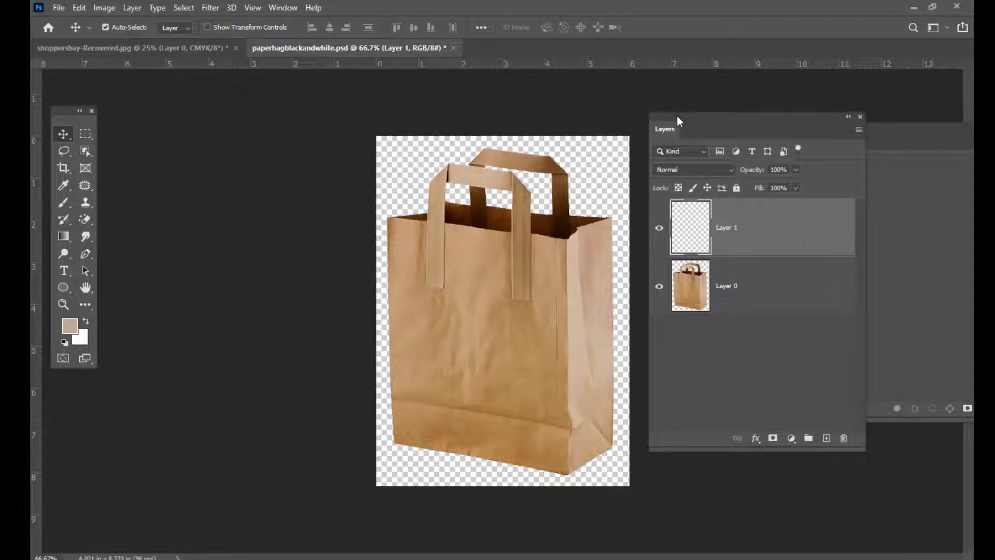
left_click_drag(677, 116, 684, 115)
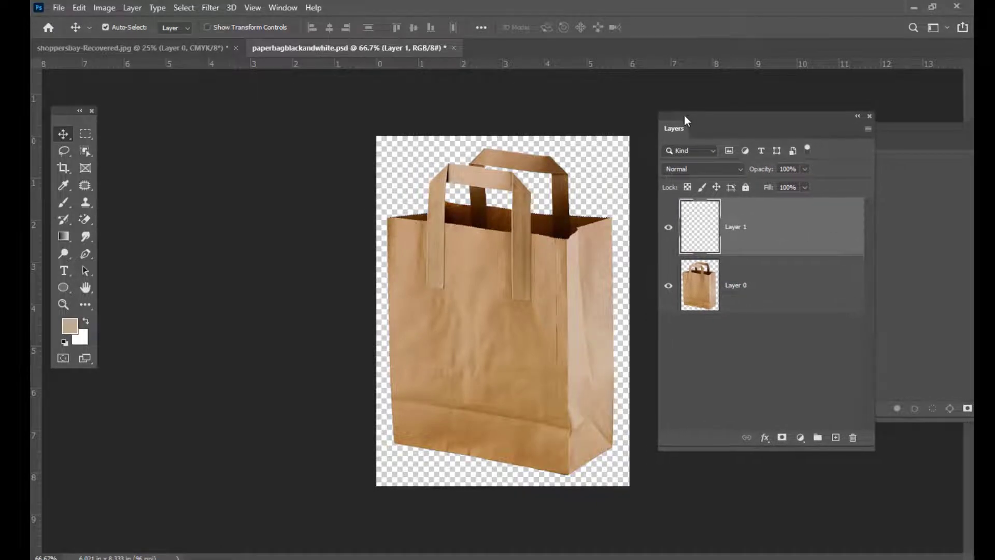
left_click(153, 49)
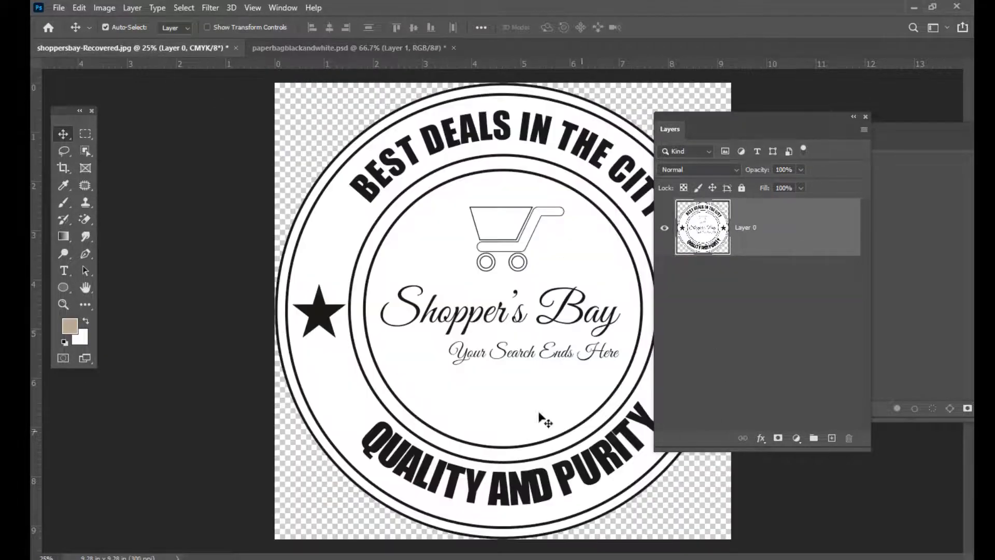
left_click_drag(692, 118, 773, 114)
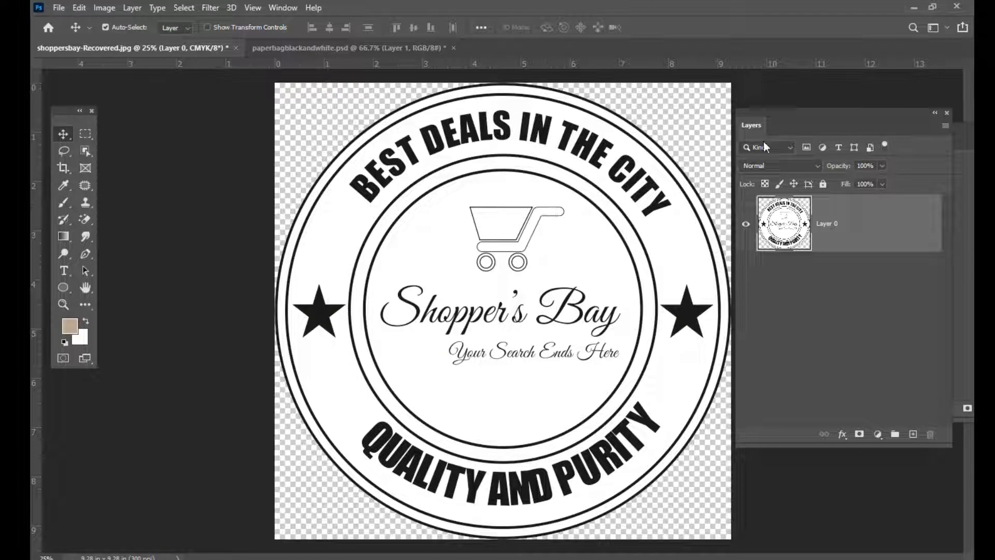
left_click_drag(750, 114, 749, 122)
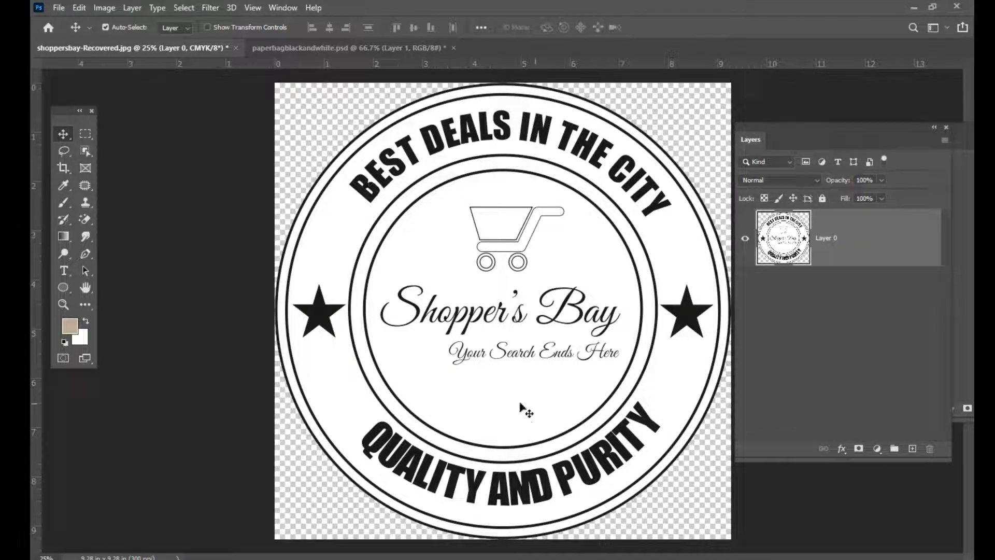
Load the logo layer's outline as a selection and copy the selected Shopper's Bay logo.
key("ctrl")
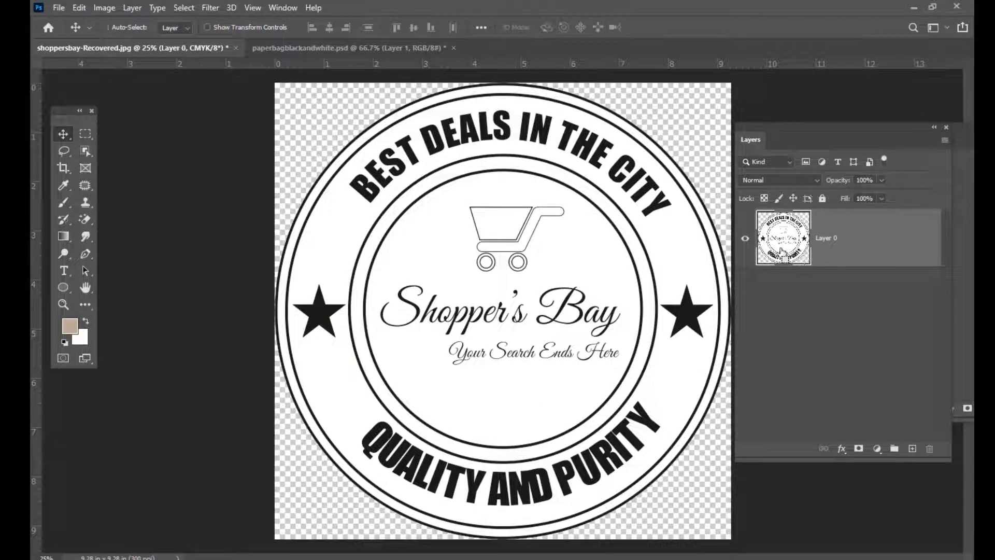
left_click_drag(772, 120, 776, 117)
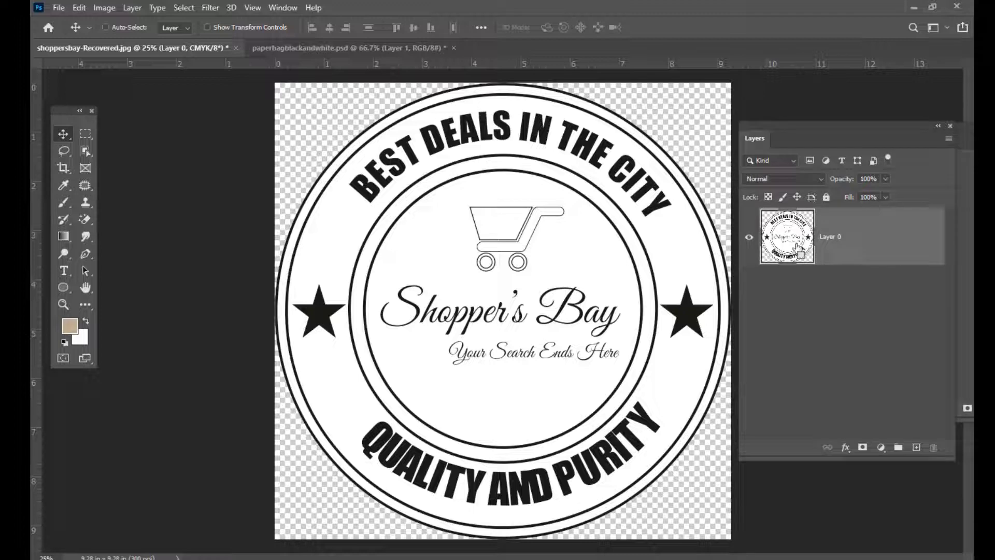
left_click(797, 247, "ctrl")
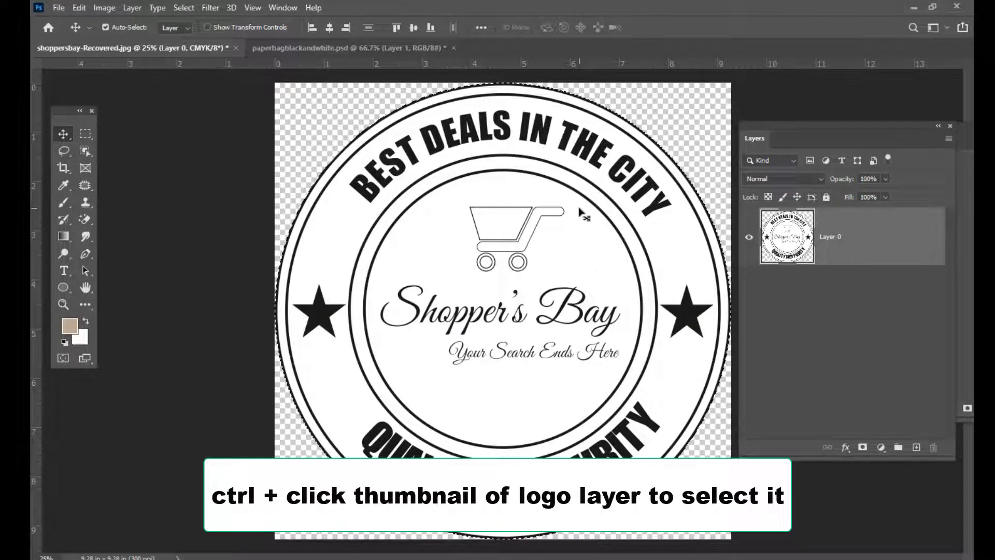
left_click_drag(790, 126, 792, 127)
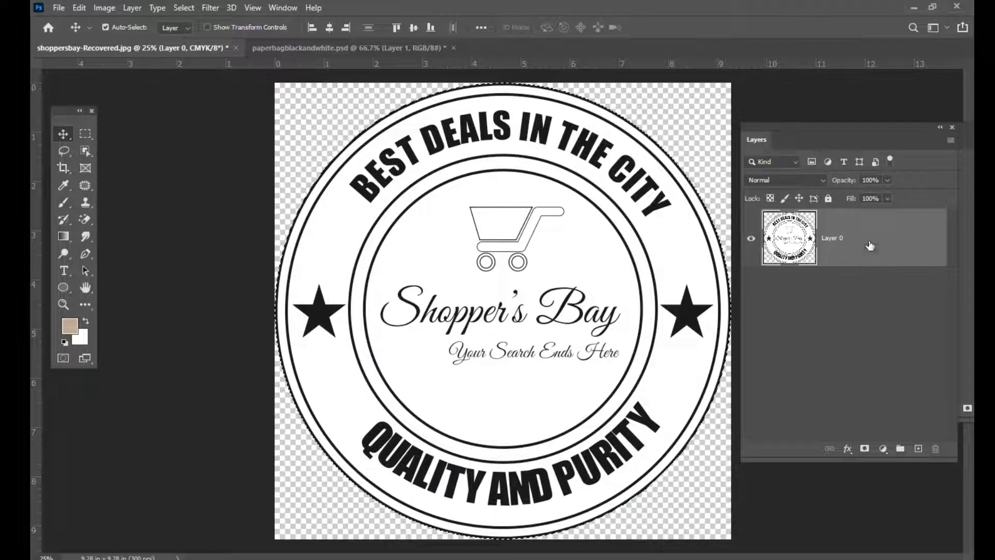
left_click_drag(779, 131, 772, 126)
Return to paperbagblackandwhite.psd and paste the copied logo into Vanishing Point on the empty layer above the bag.
left_click_drag(322, 88, 392, 140)
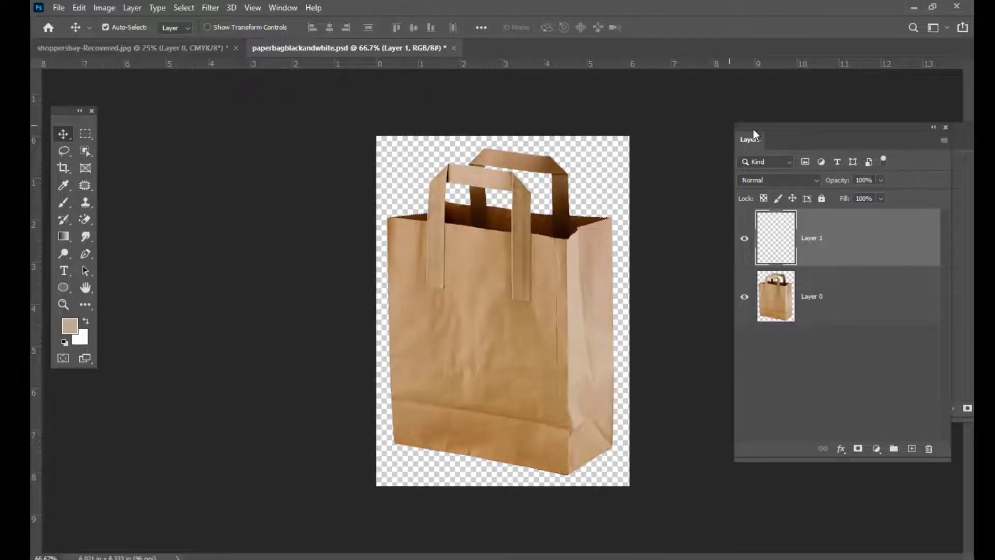
left_click_drag(752, 129, 679, 122)
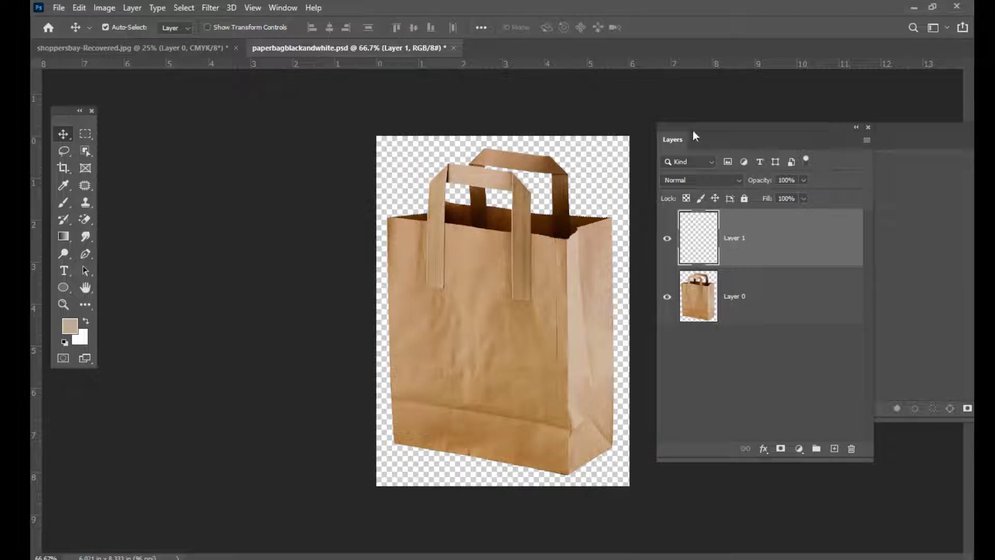
left_click_drag(692, 130, 696, 134)
left_click(210, 8)
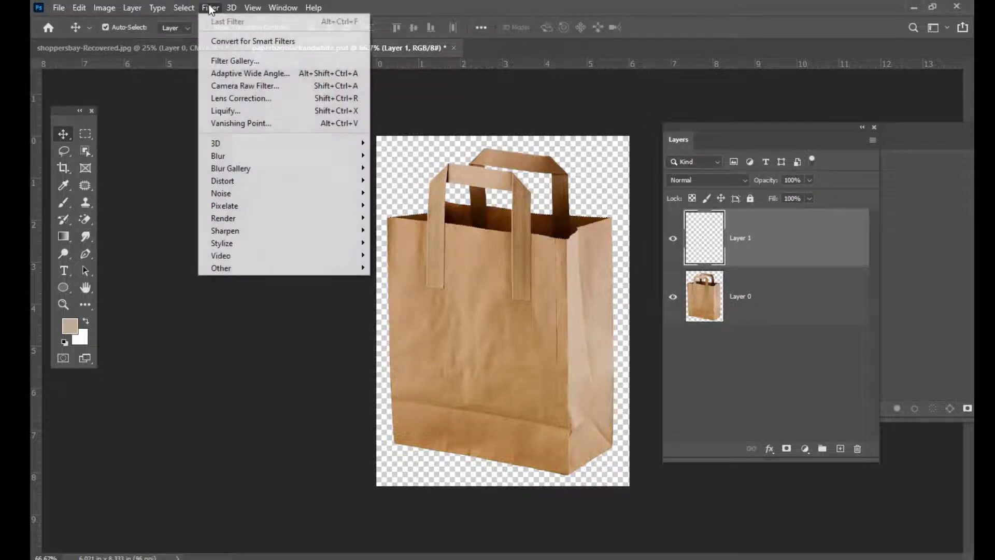
left_click(268, 124)
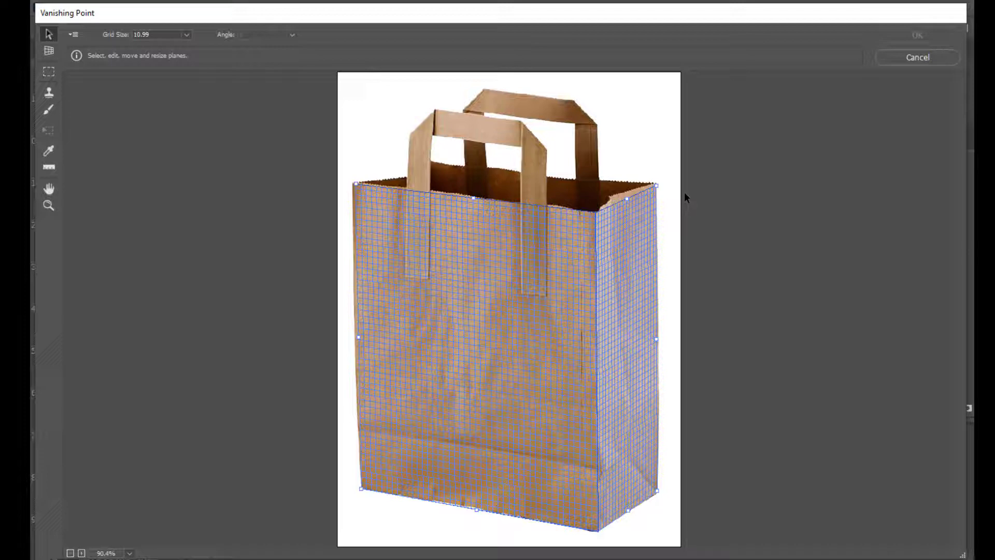
key("alt")
key("ctrl+v")
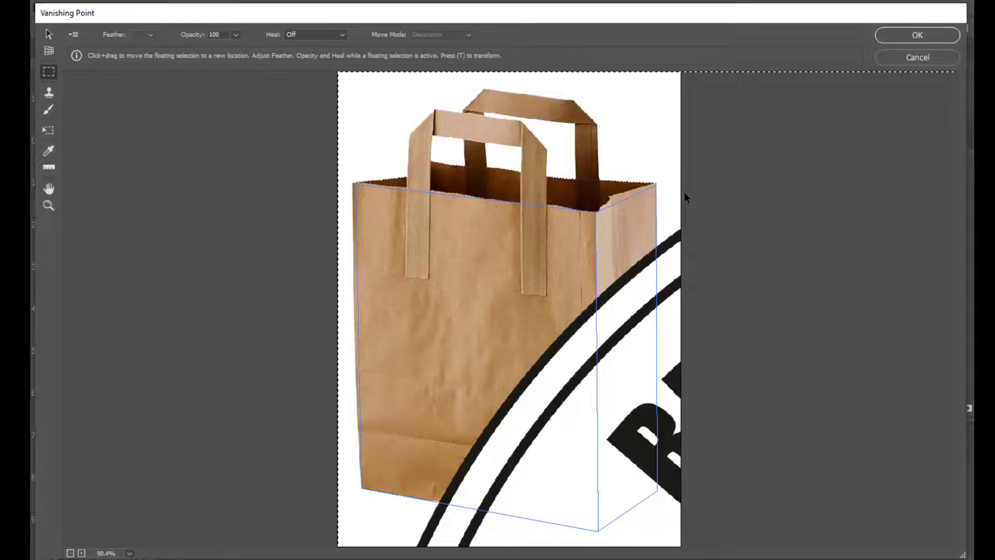
Scale the pasted logo down proportionally with the Transform tool and place it on the bag's front plane.
scroll(685, 194, "down", 6)
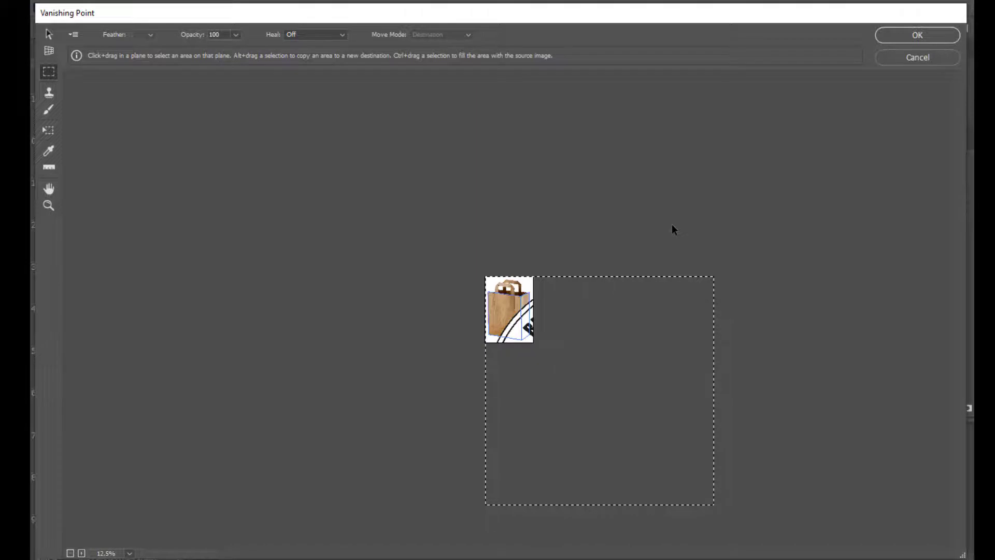
key("t")
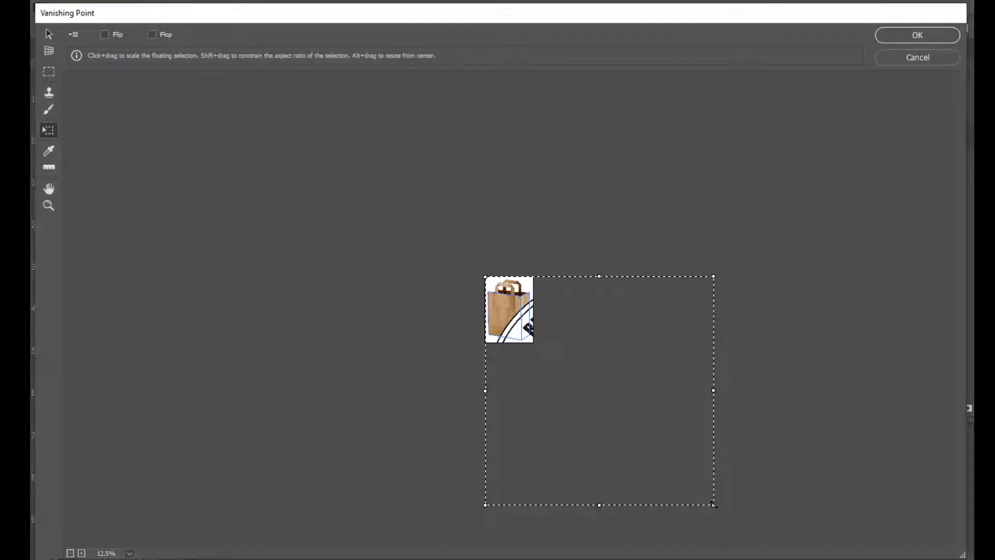
left_click_drag(714, 504, 623, 414)
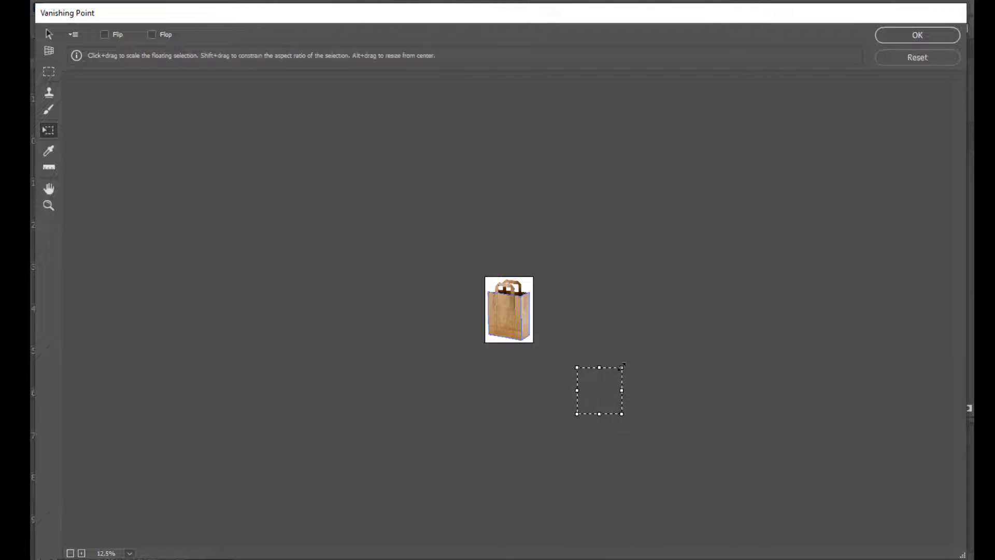
mouse_move(622, 365)
left_mouse_down()
mouse_move(645, 344)
mouse_move(628, 360)
left_mouse_up()
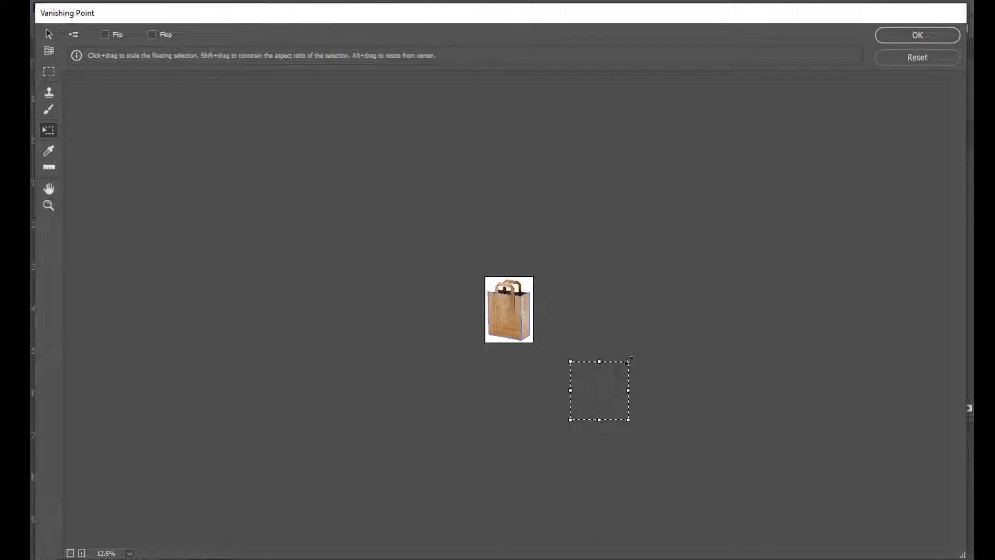
left_click_drag(629, 361, 512, 314)
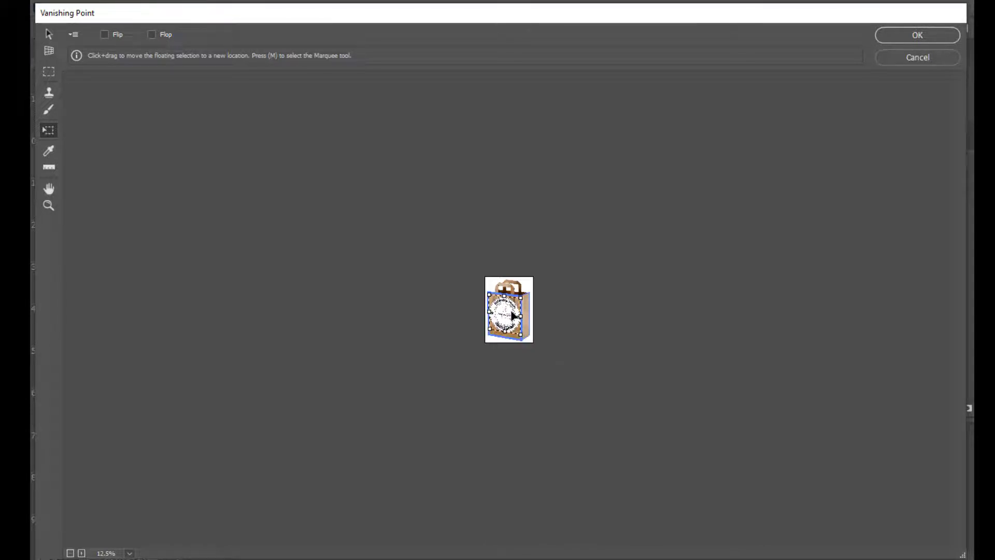
Resize the logo to leave a margin on the bag's front face, position it below the handles, and apply Vanishing Point.
key("ctrl+plus")
key("ctrl+plus")
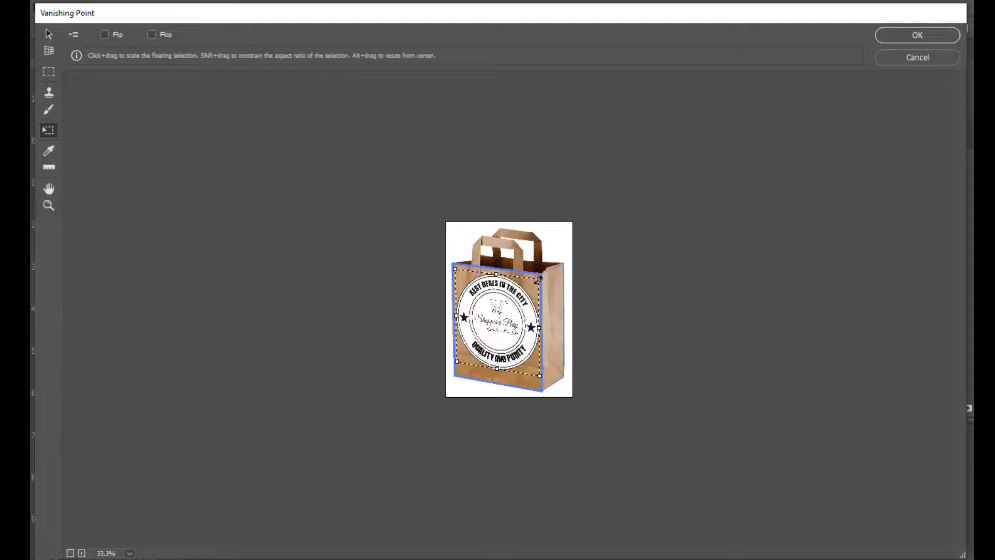
left_click_drag(539, 279, 522, 295)
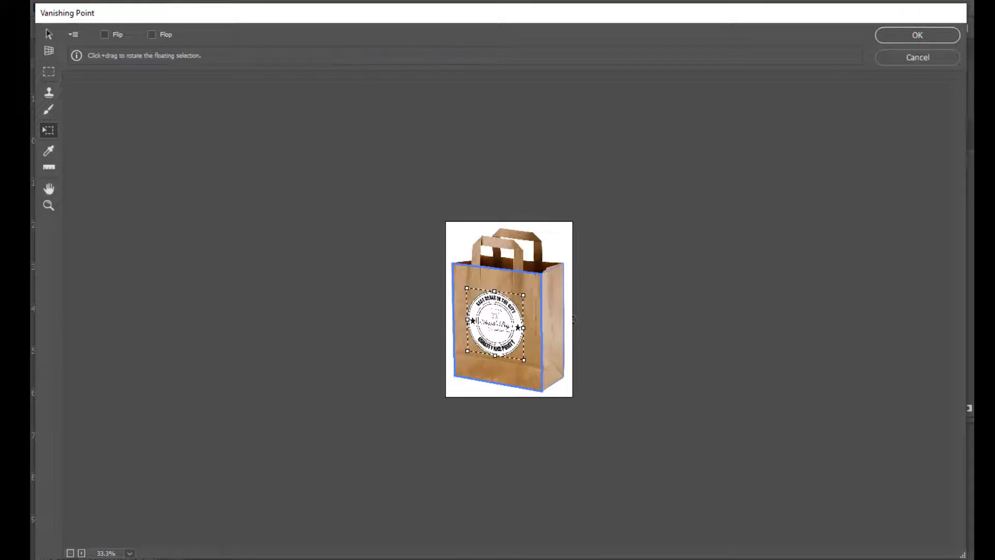
key("ctrl+plus")
key("ctrl+plus")
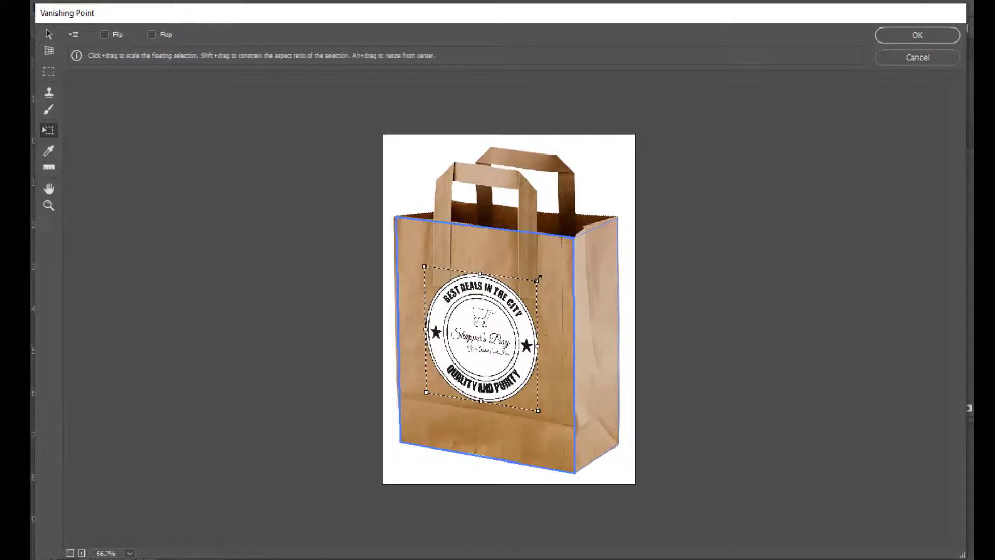
left_click_drag(537, 281, 541, 275)
left_click_drag(512, 314, 513, 322)
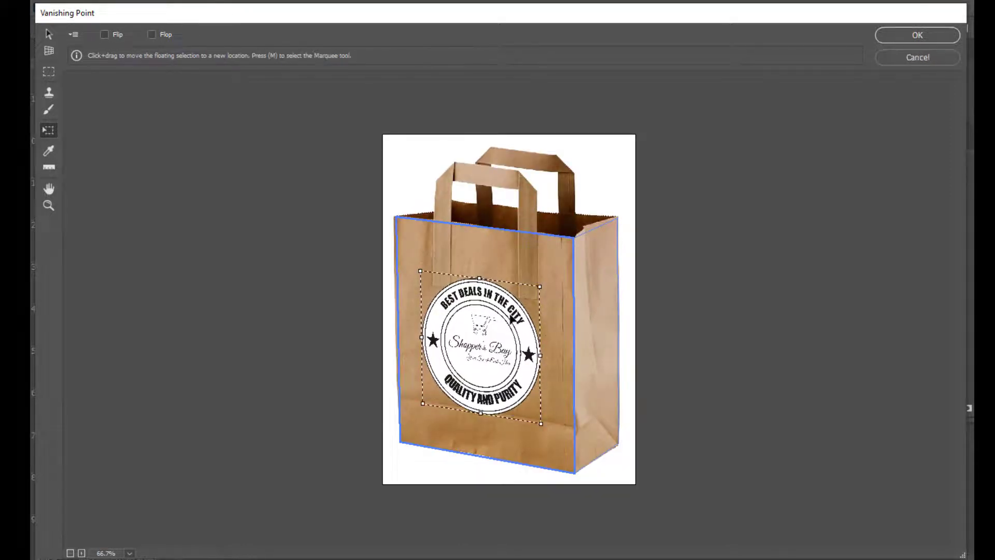
left_click_drag(542, 285, 546, 282)
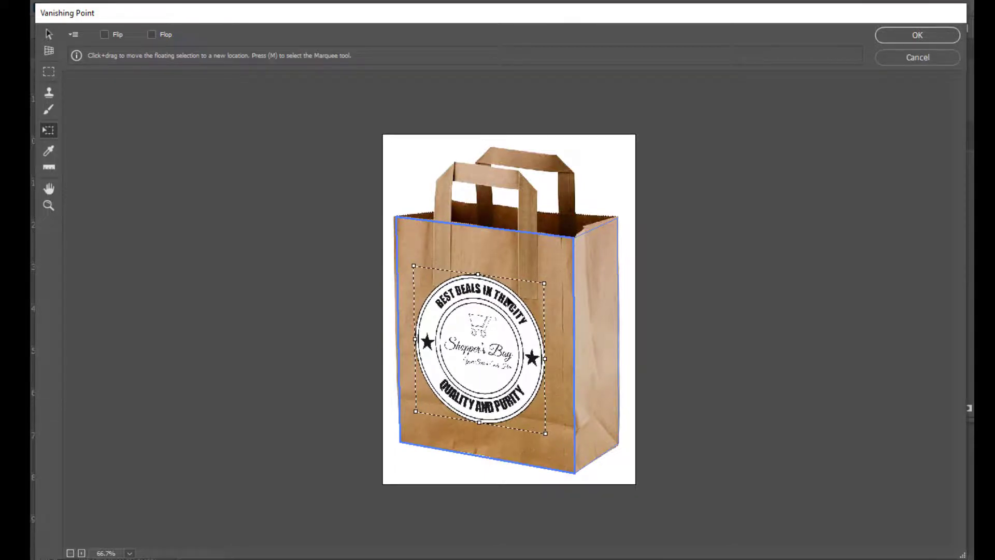
key("Return")
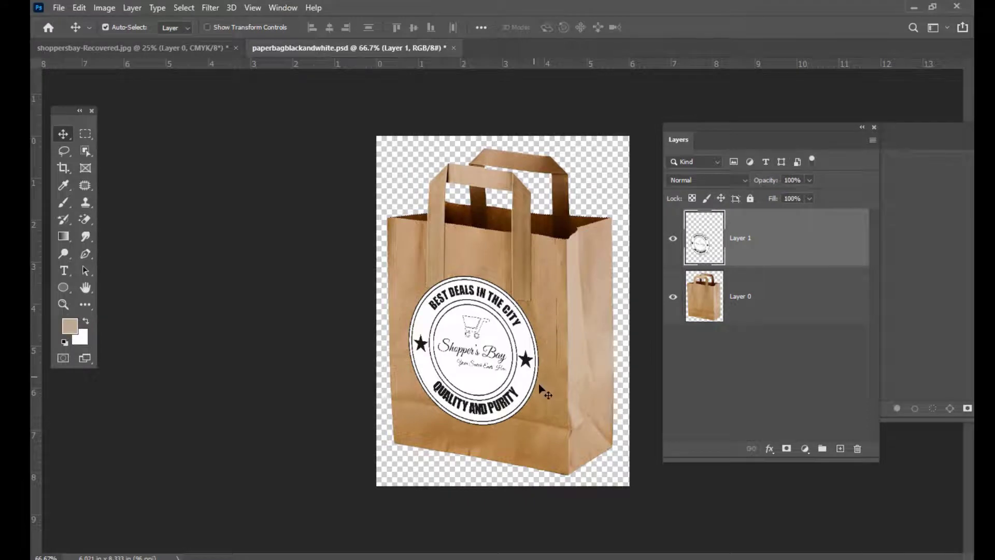
Reopen Vanishing Point on the logo layer and paste a second copy of the Shopper's Bay logo.
left_click(210, 8)
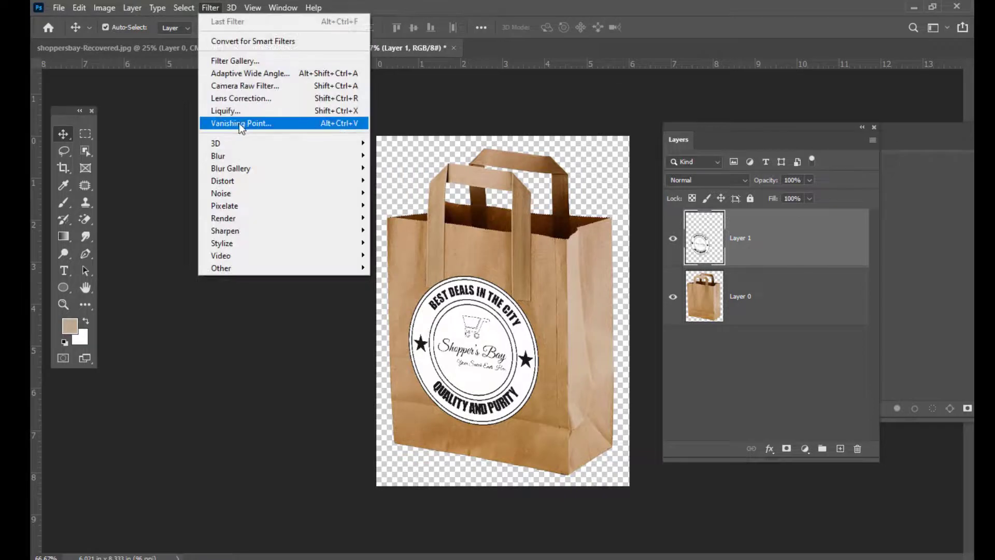
left_click(269, 129)
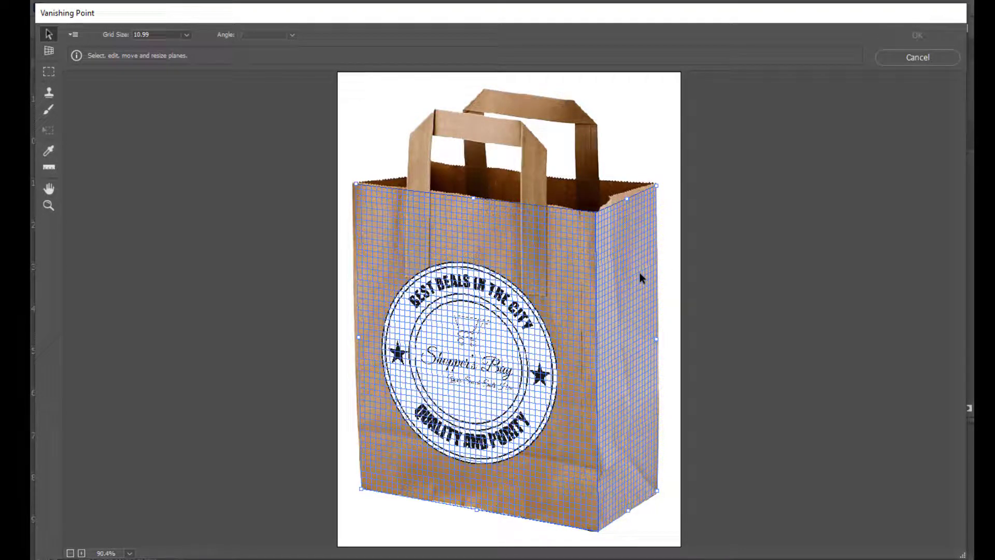
key("alt")
key("ctrl+v")
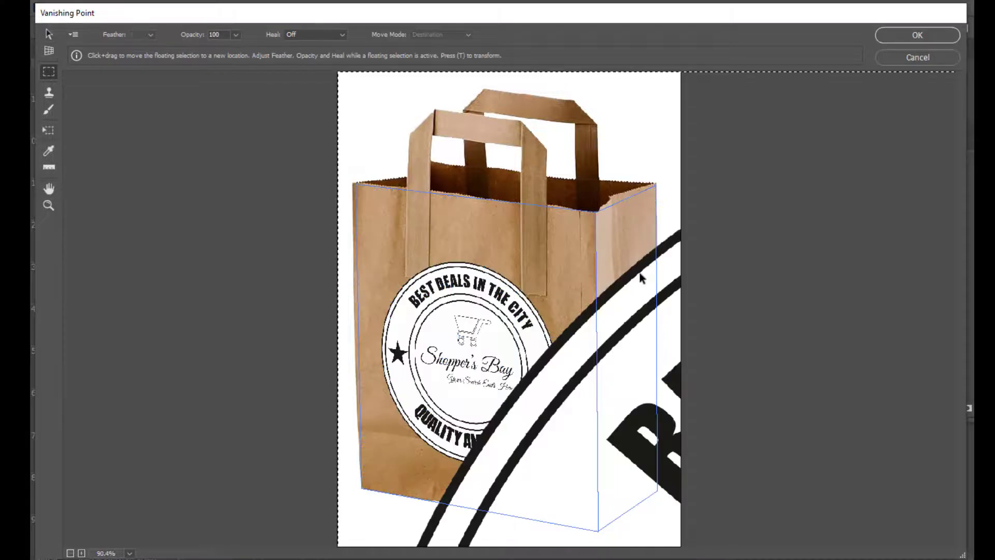
key("ctrl+minus")
key("ctrl+minus")
key("ctrl+minus")
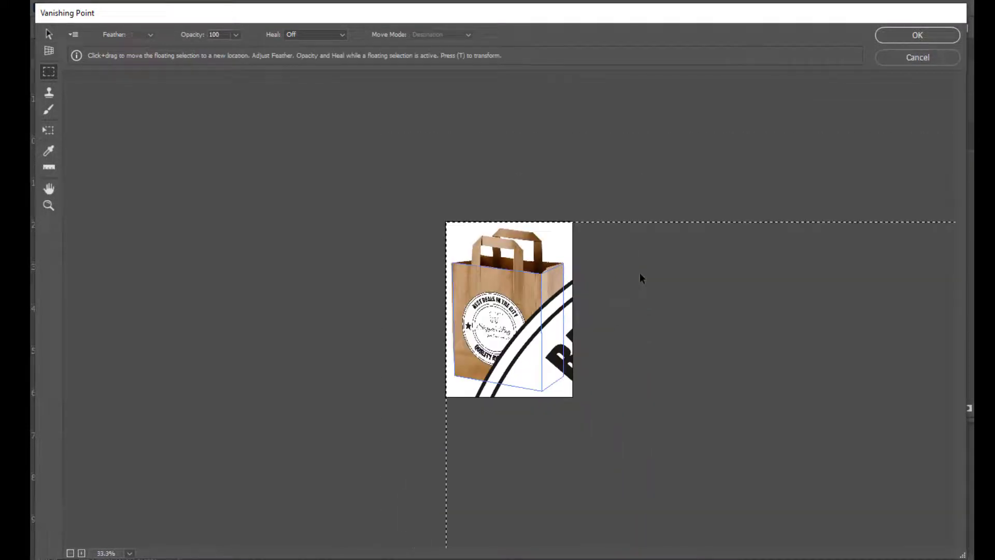
Scale the second pasted logo down proportionally with the Transform tool to roughly the size of the front logo.
key("alt")
key("t")
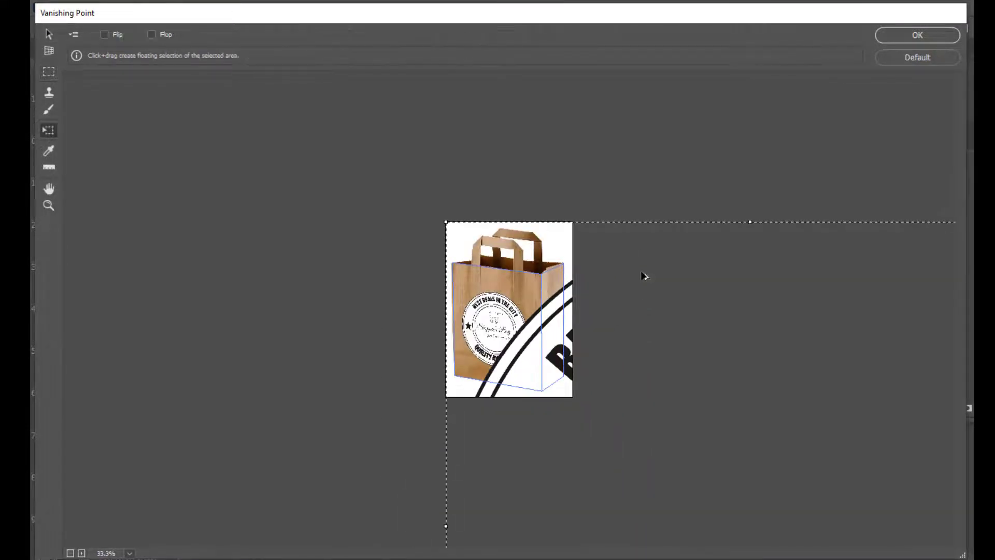
key("ctrl+minus")
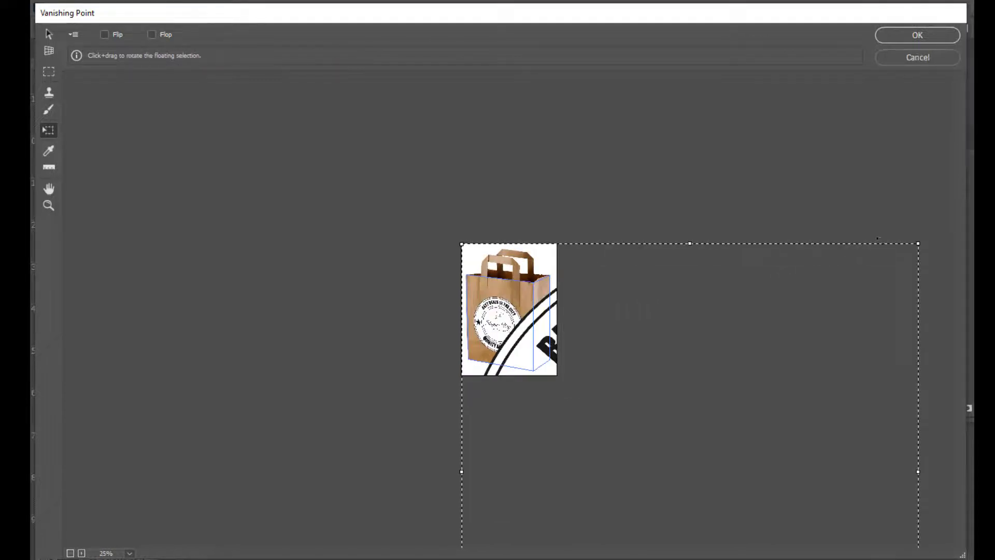
key("alt")
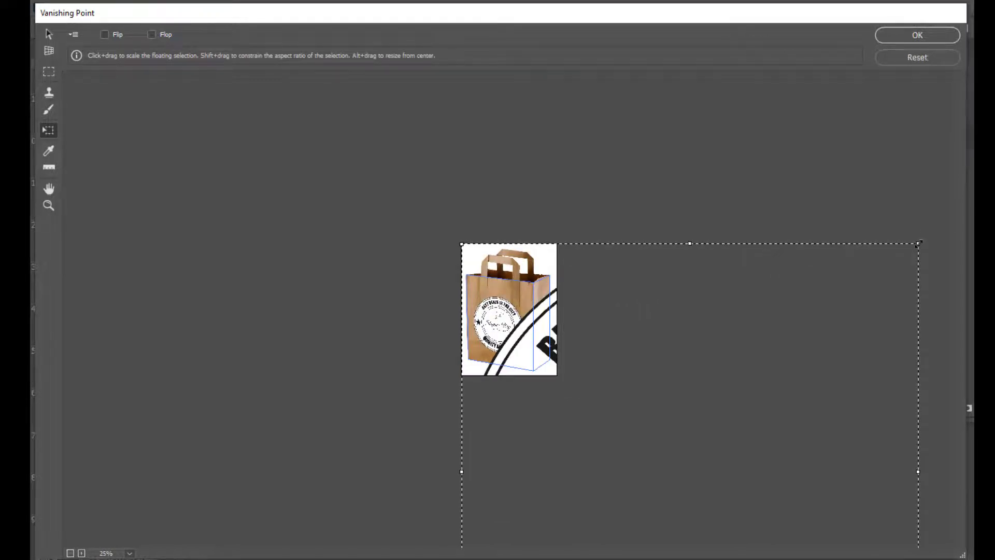
left_click_drag(918, 243, 620, 306)
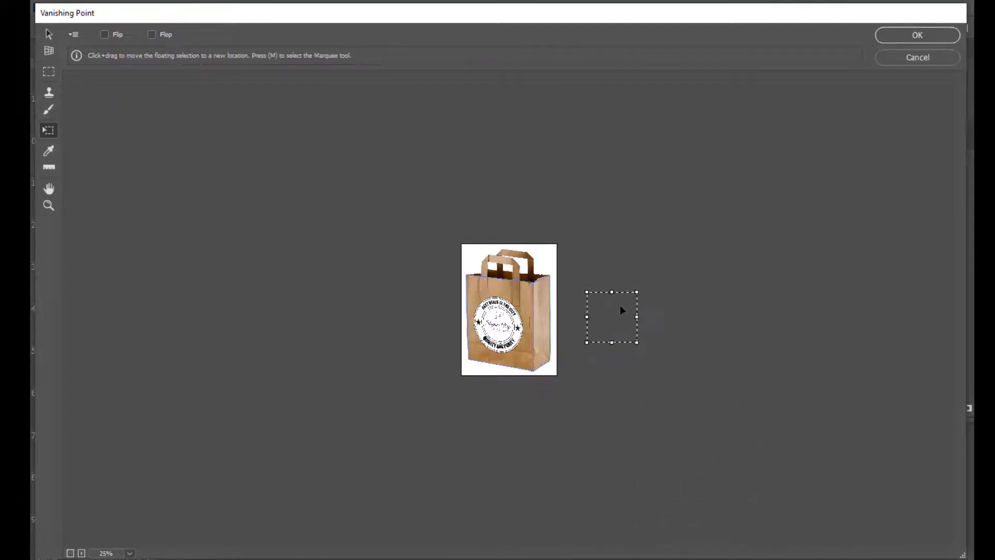
key("ctrl+plus")
Place the second logo on the bag's side plane, shrink it to fit the side's width, and apply Vanishing Point.
left_click_drag(724, 309, 708, 309)
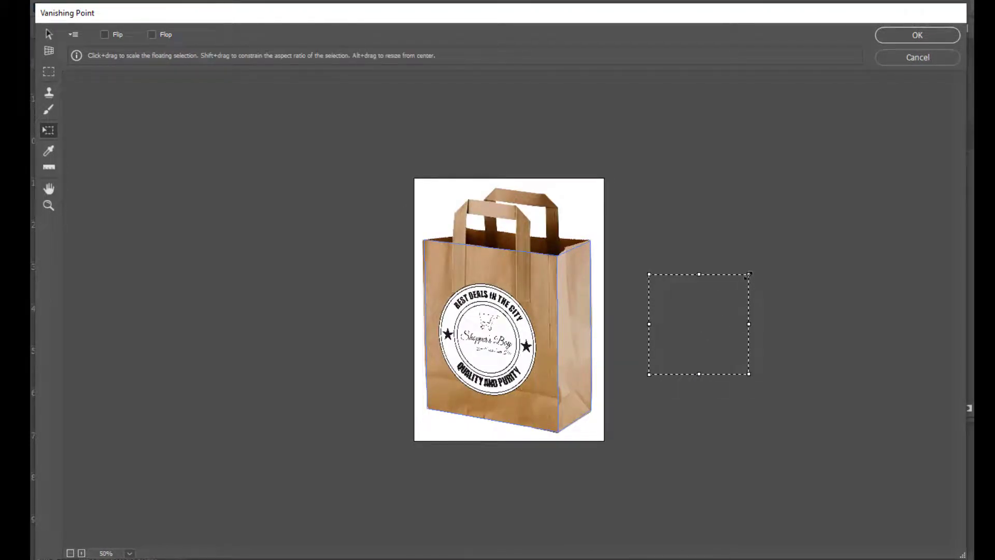
left_click_drag(748, 274, 589, 301)
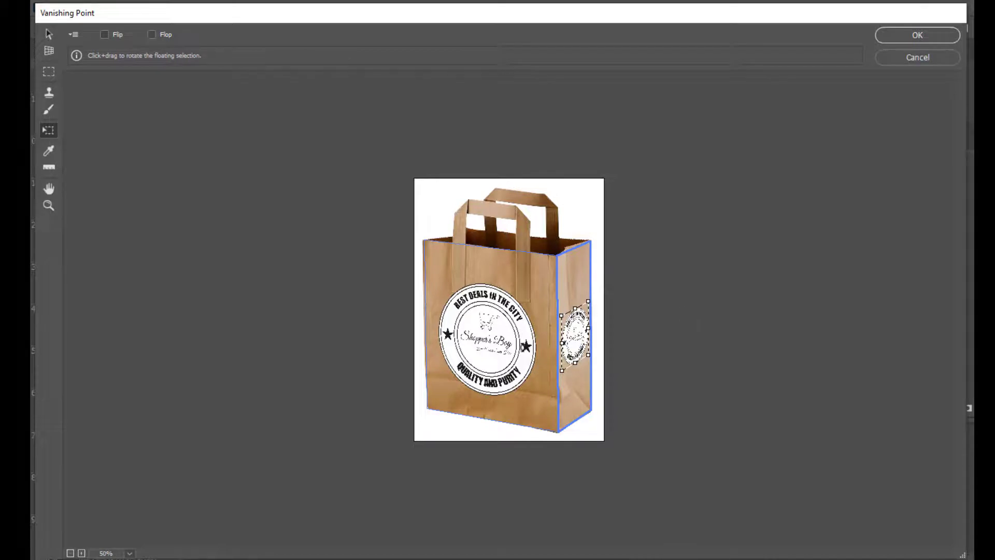
left_click(897, 35)
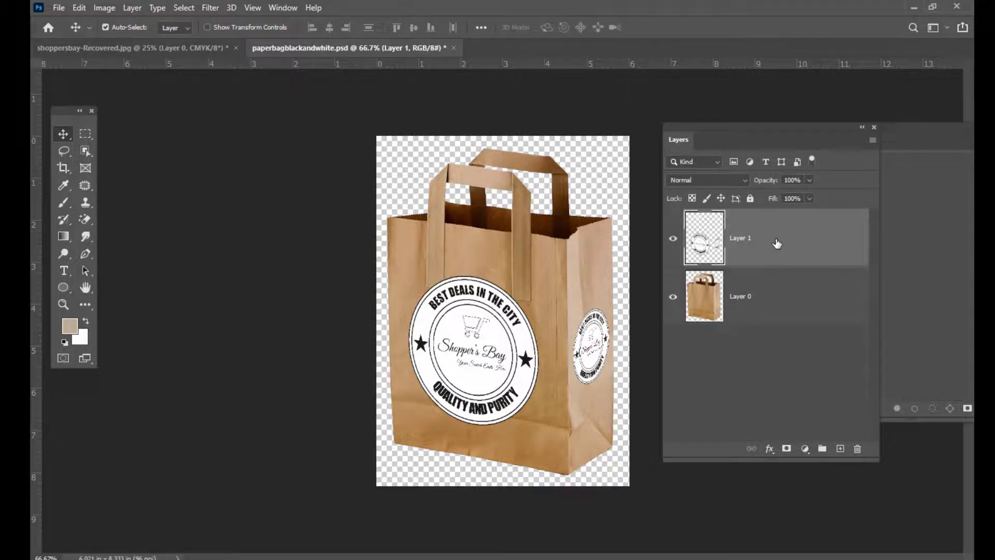
Try the Displace filter on the logo layer with horizontal and vertical scale 5, Stretch To Fit and Repeat Edge Pixels.
left_click(214, 9)
mouse_move(276, 185)
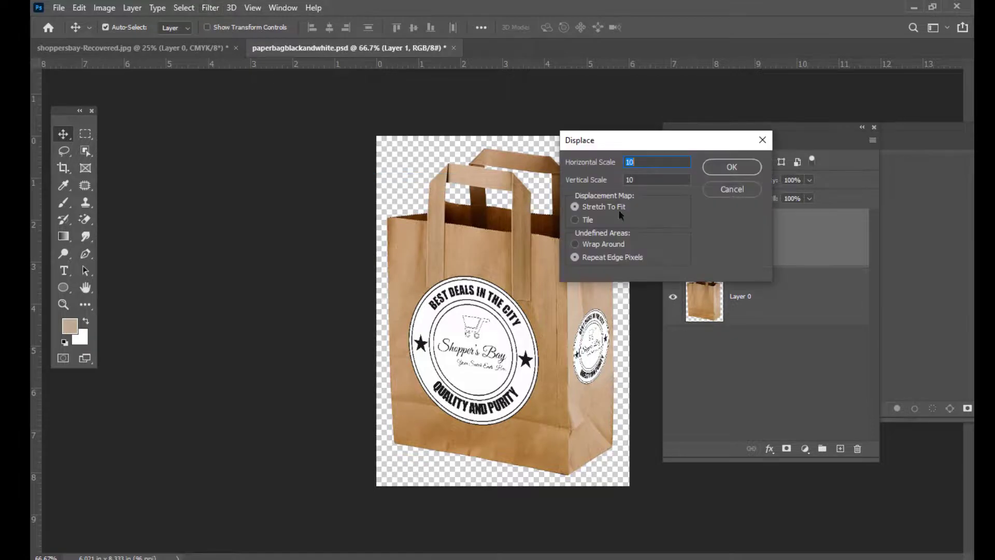
left_click_drag(622, 138, 656, 116)
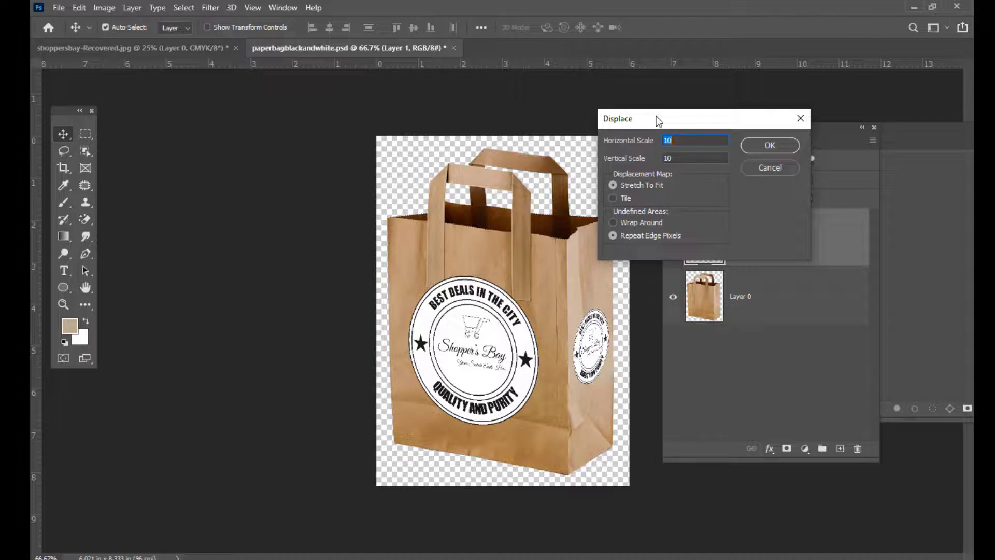
left_click_drag(691, 120, 644, 116)
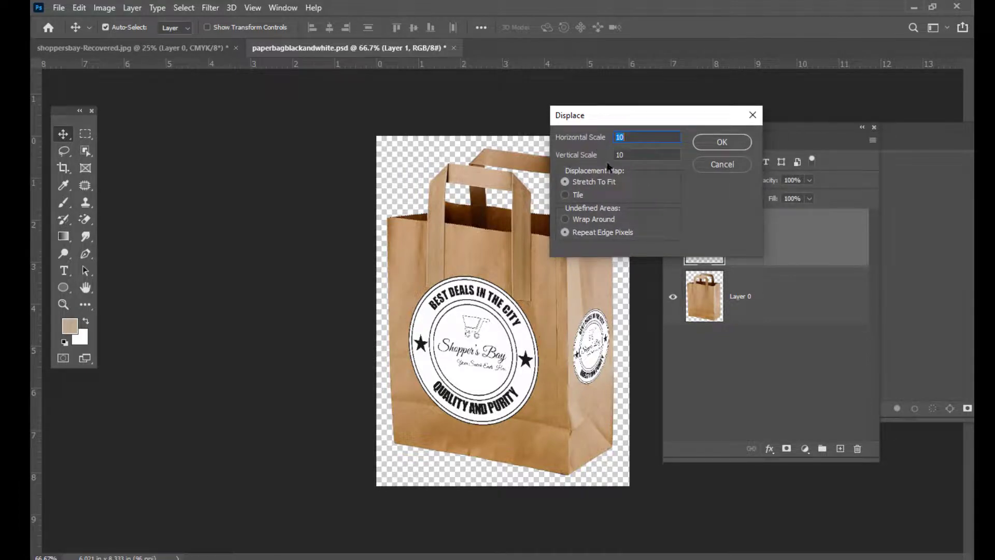
left_click_drag(630, 119, 645, 112)
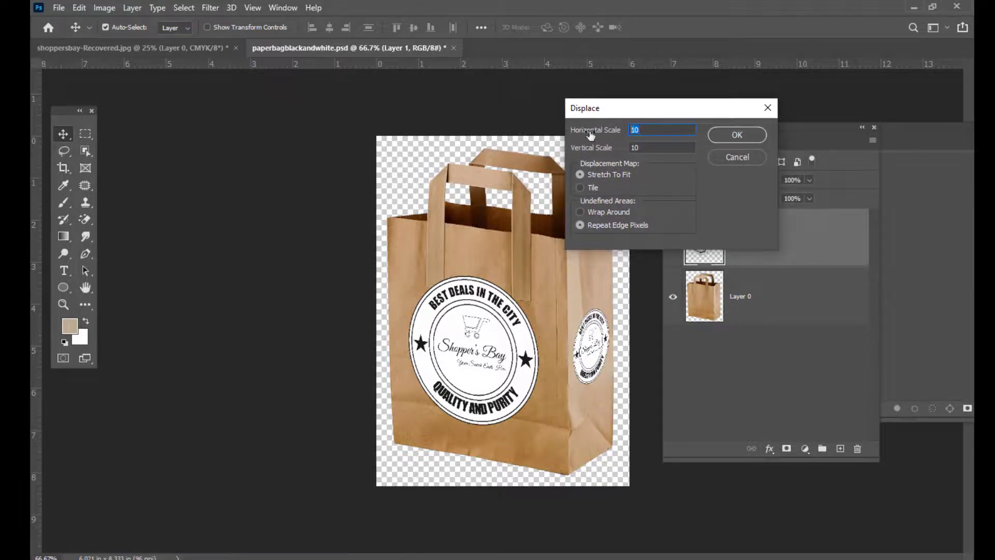
left_click_drag(632, 111, 642, 104)
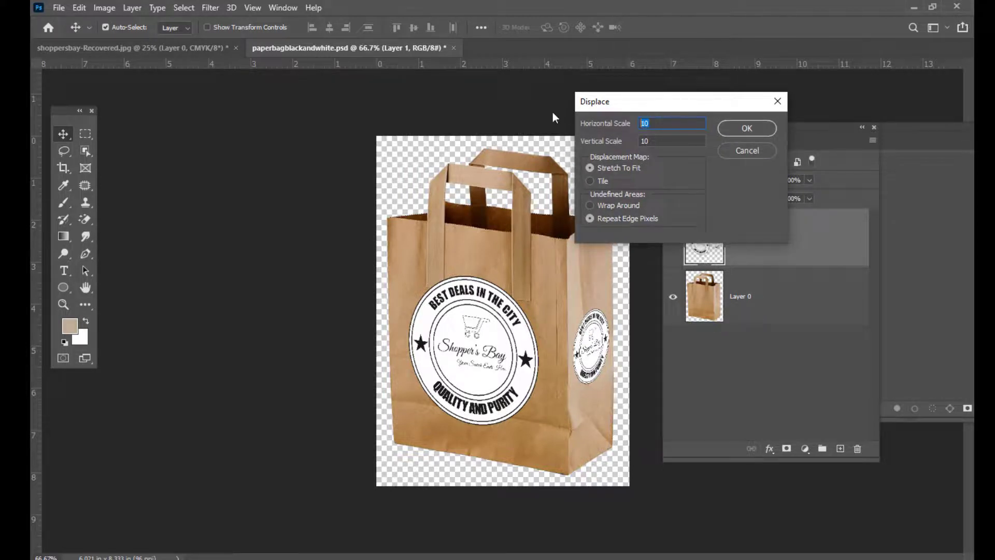
type("5")
key("Tab")
type("5")
left_click_drag(677, 110, 690, 106)
left_click(738, 124)
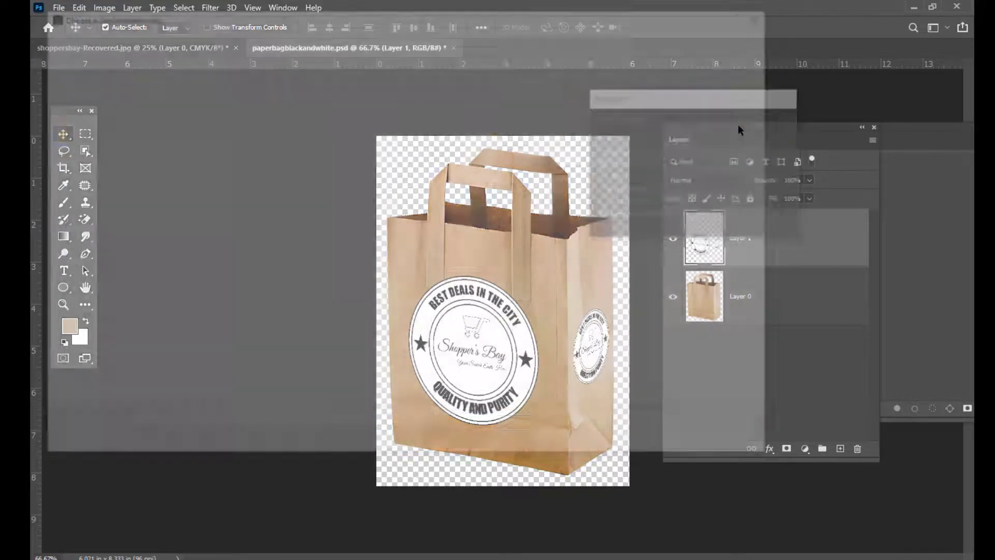
Choose paperbagblackandwhite.psd from the Desktop as the displacement map and apply it to the logos.
left_click_drag(405, 15, 513, 45)
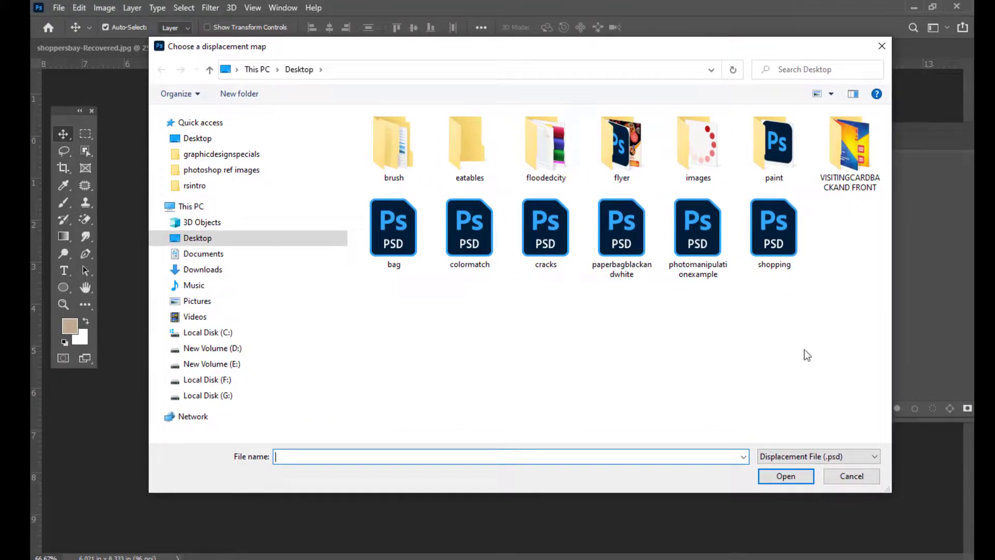
left_click(624, 246)
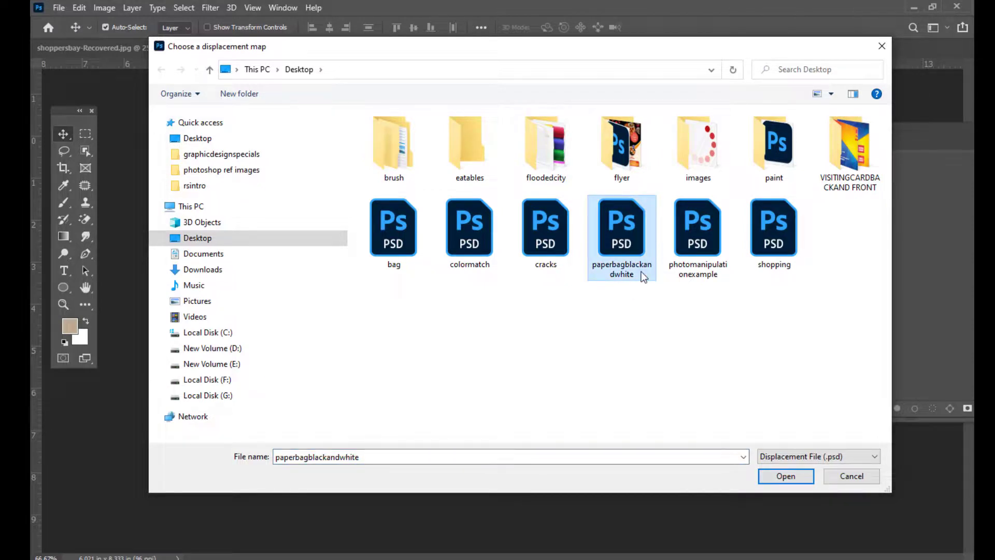
left_click_drag(618, 52, 605, 49)
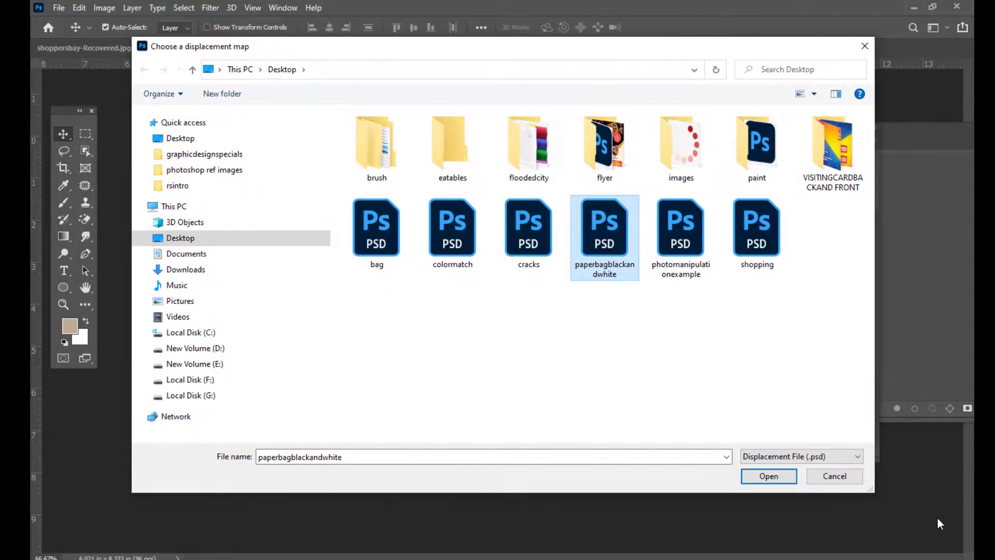
left_click_drag(874, 490, 662, 471)
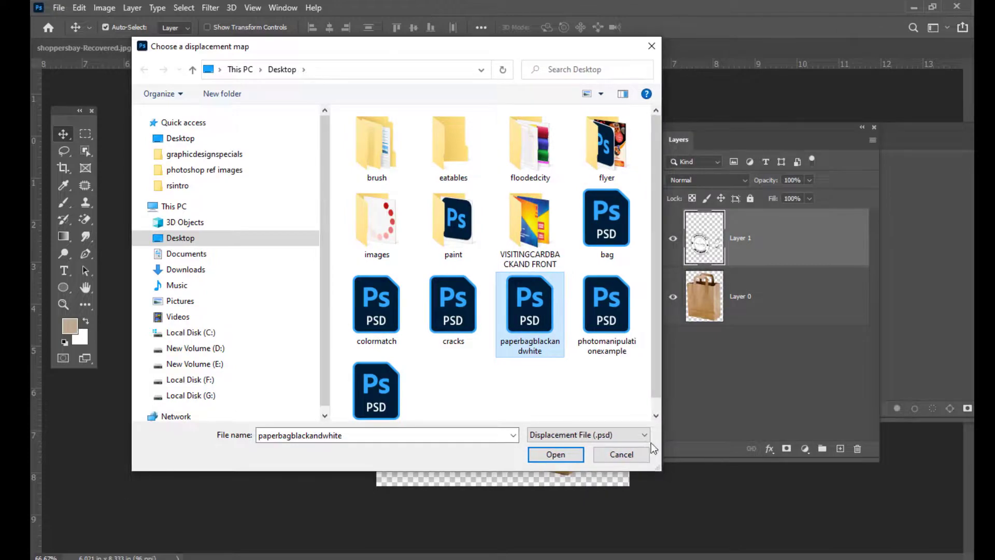
left_click_drag(419, 50, 313, 44)
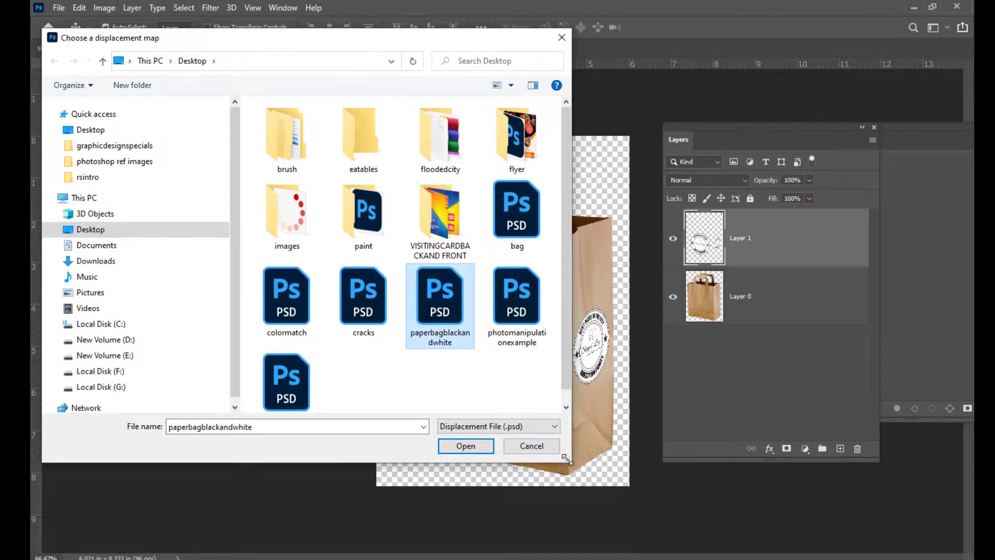
left_click_drag(568, 460, 478, 422)
left_click_drag(474, 186, 473, 283)
left_click_drag(378, 38, 294, 115)
left_click_drag(233, 106, 195, 103)
left_click(250, 482)
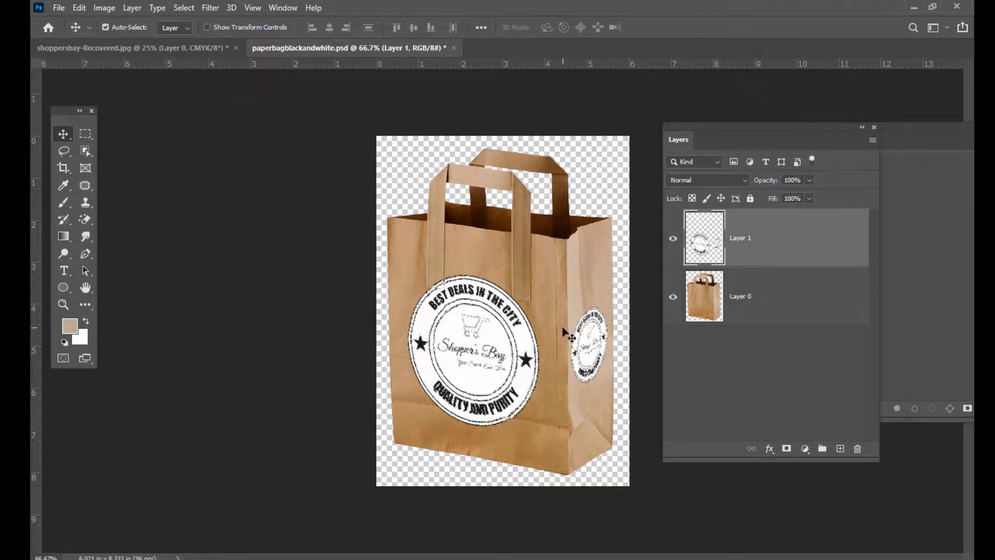
Check the displaced logos up close and undo the Displace filter.
key("ctrl")
key("ctrl+plus")
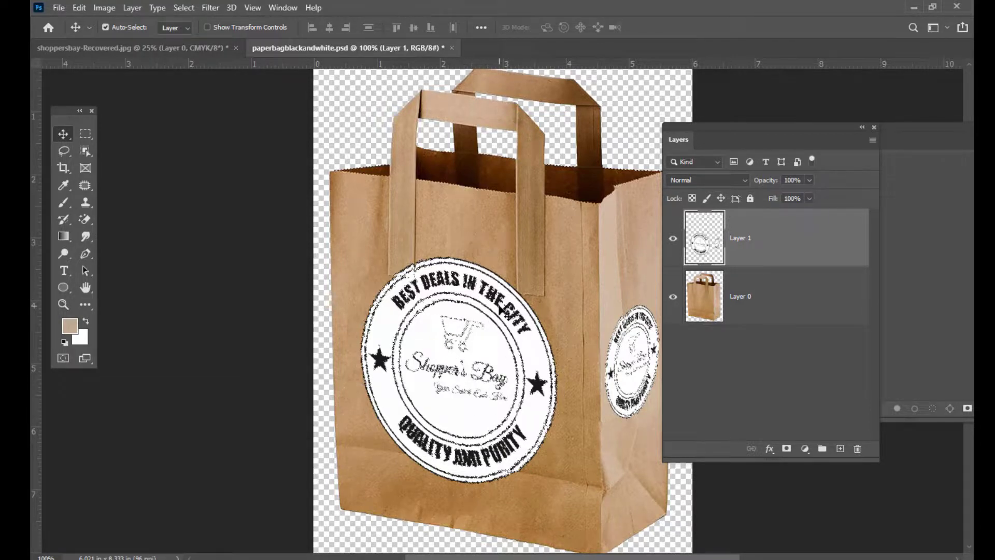
key("ctrl+z")
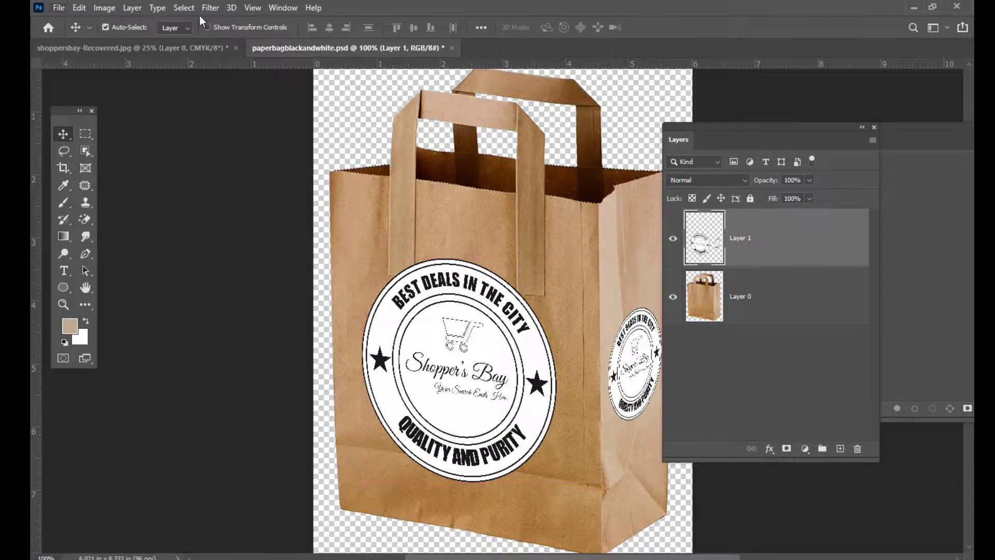
Apply the Displace filter to the logo layer with horizontal and vertical scale 3, using paperbagblackandwhite.psd as the displacement map.
left_click(207, 7)
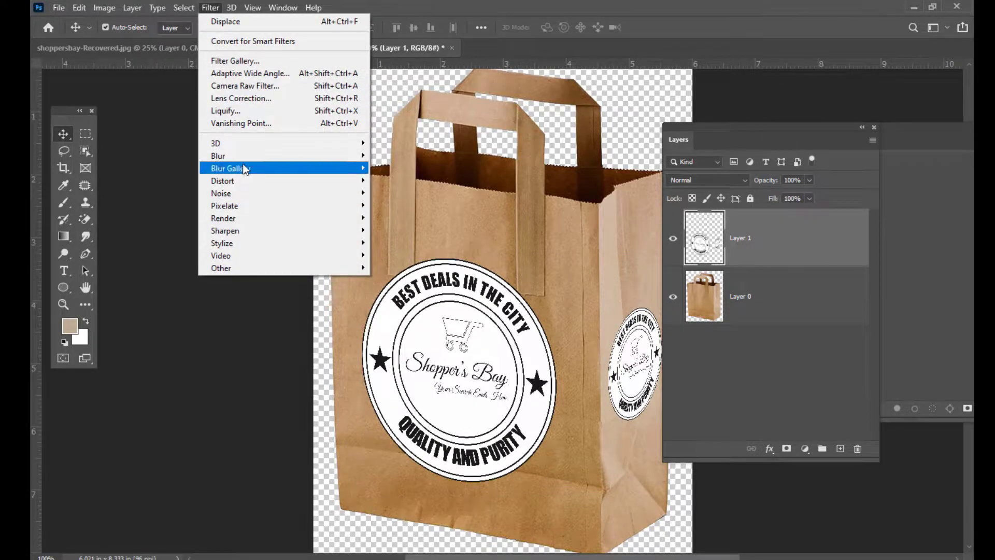
mouse_move(236, 180)
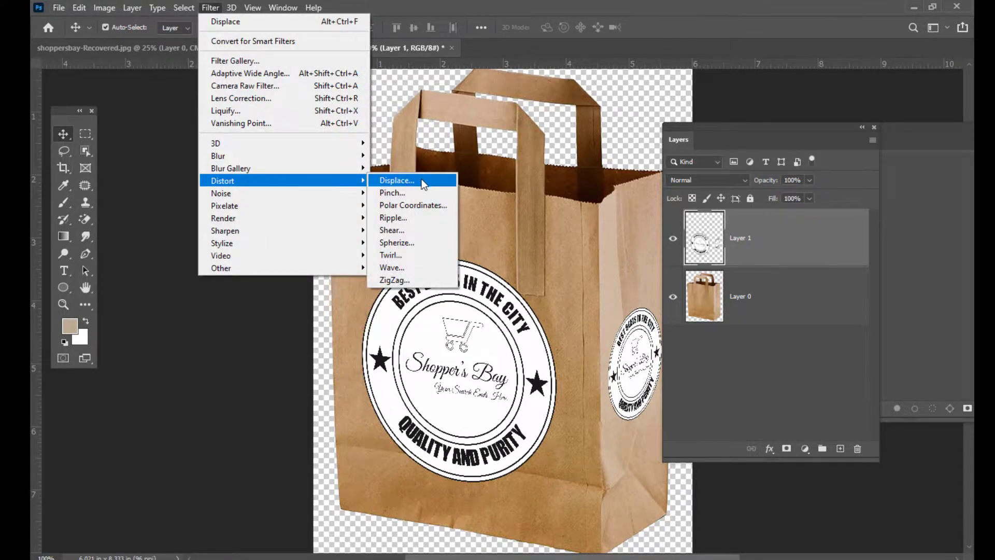
left_click(421, 179)
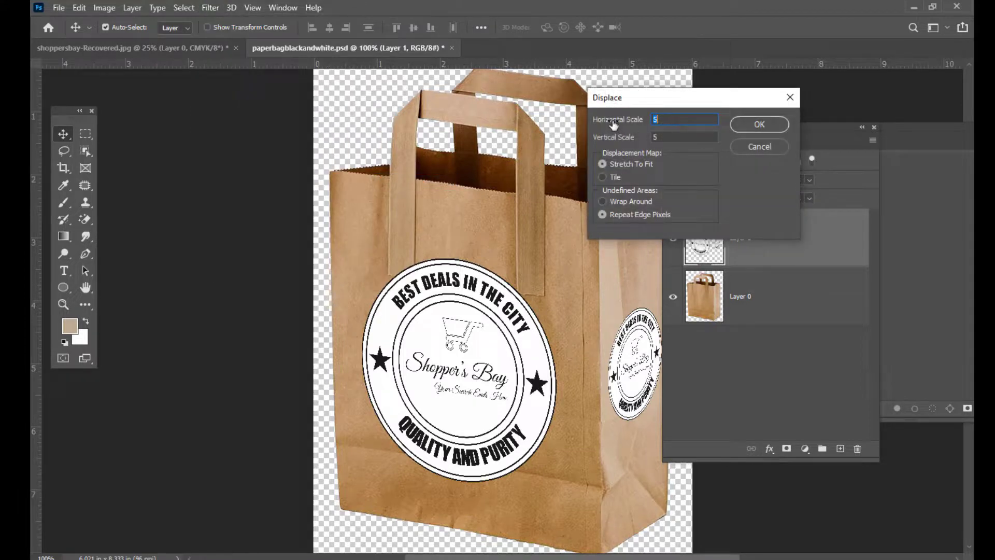
type("3")
key("Tab")
type("3")
left_click_drag(689, 99, 678, 100)
left_click(739, 125)
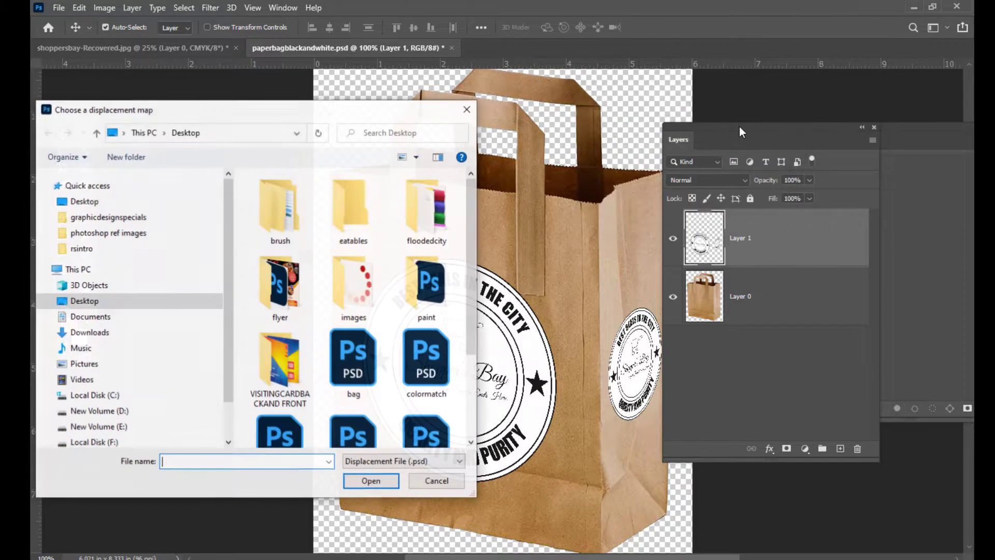
scroll(415, 352, "down", 3)
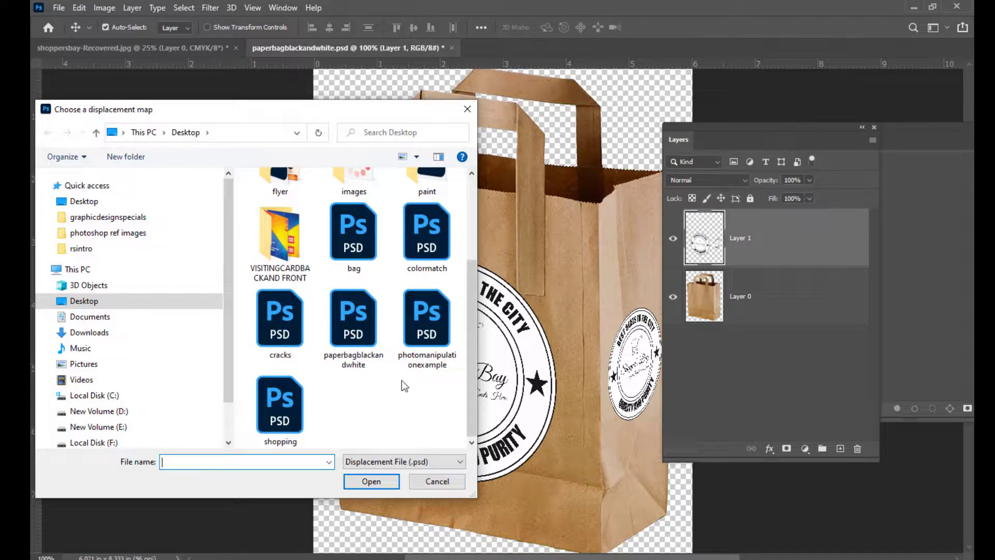
left_click(358, 334)
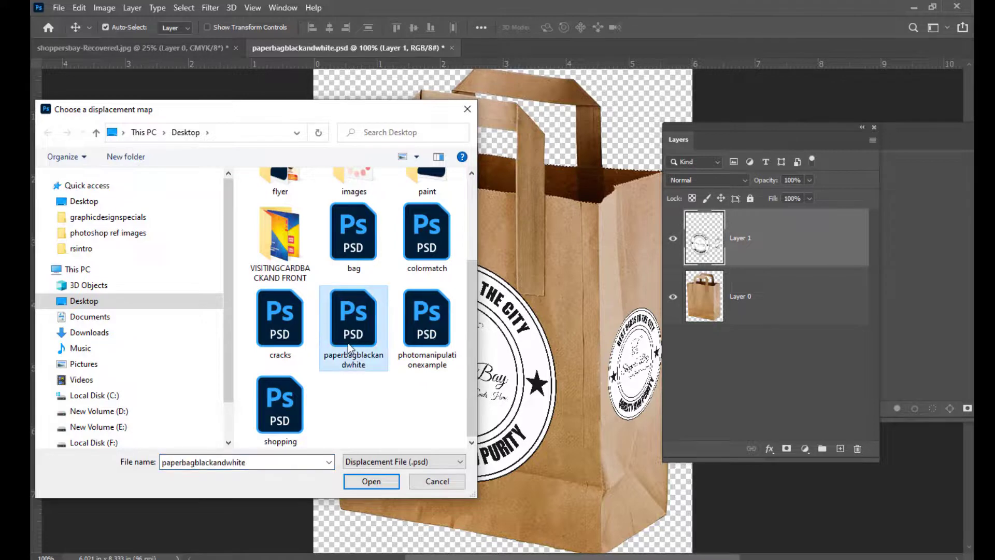
left_click(378, 477)
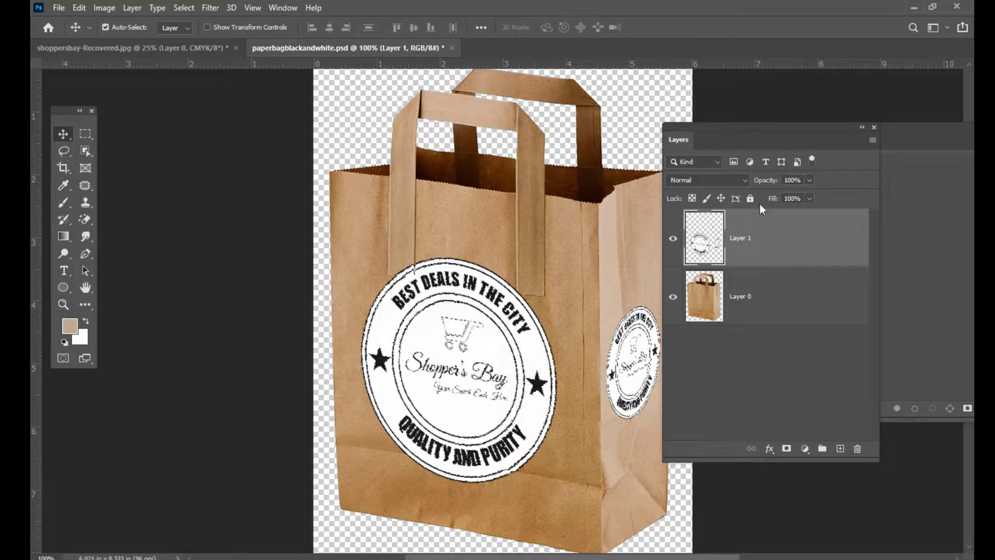
Try the Multiply blend mode on the logo layer to blend the logos into the paper.
left_click(713, 181)
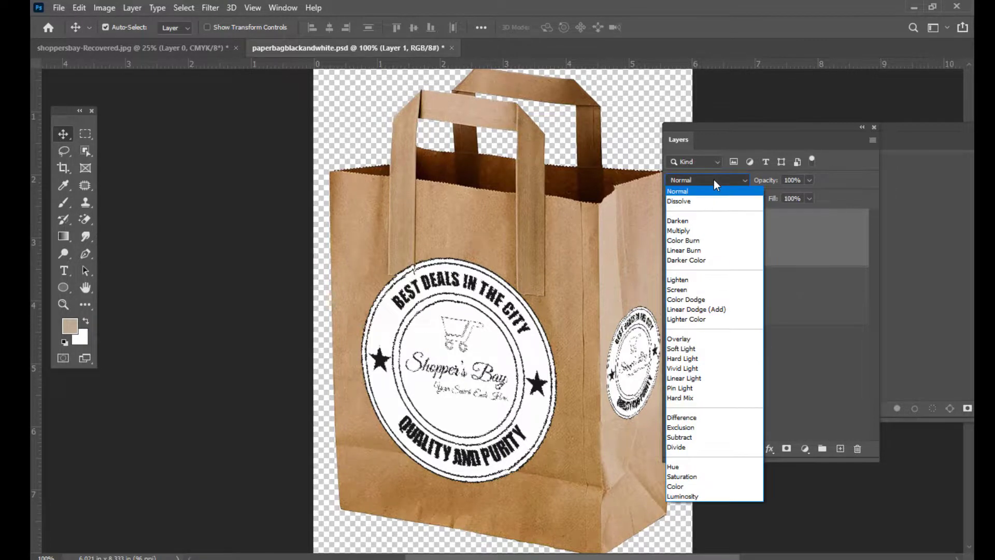
left_click(704, 230)
left_click_drag(708, 133, 736, 115)
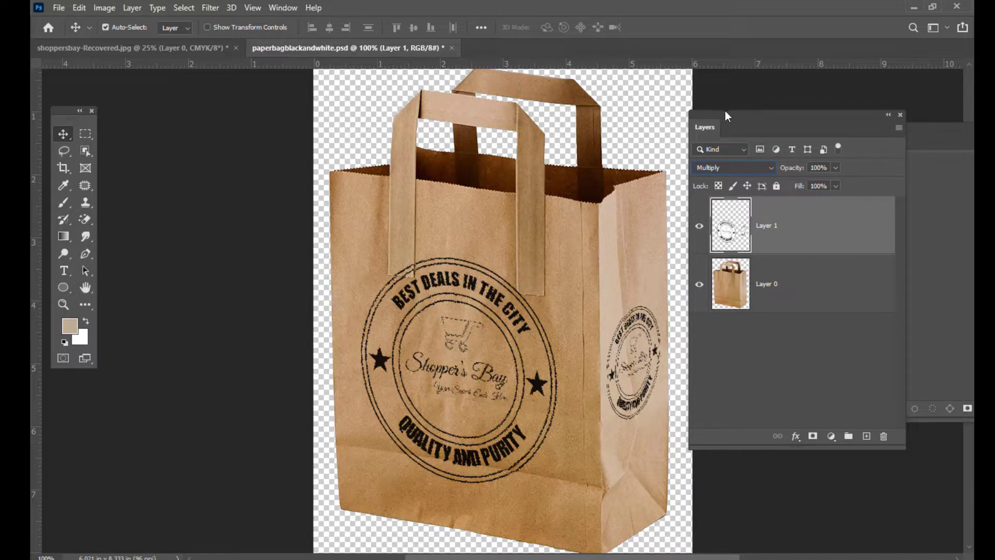
Set the logo layer's blend mode to Linear Burn and view the whole bag.
left_click_drag(724, 118, 738, 85)
left_click(749, 138)
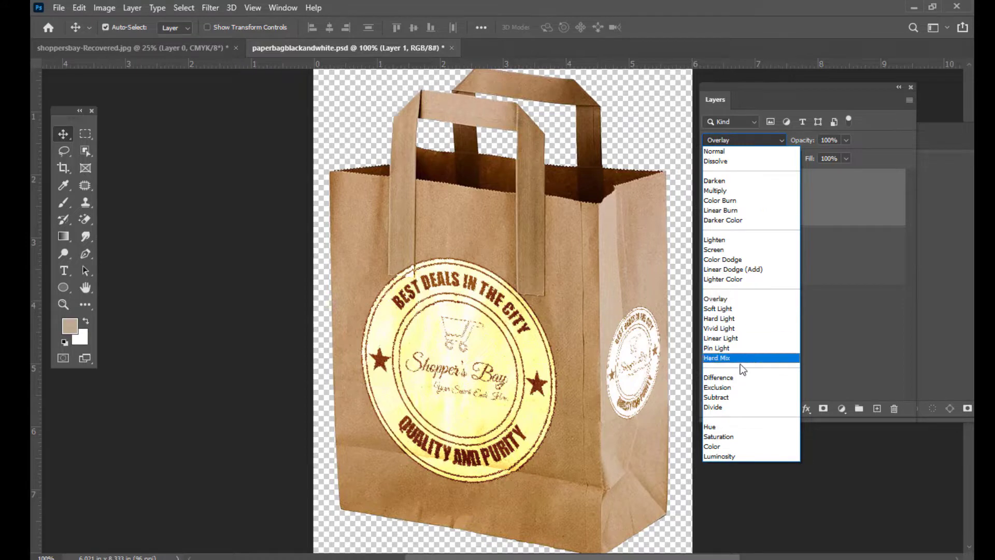
left_click(716, 211)
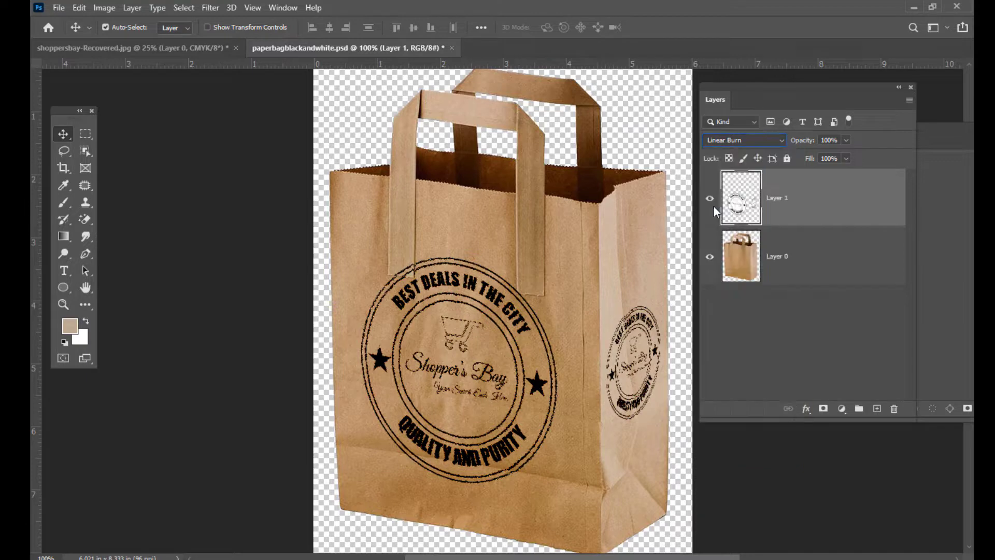
mouse_move(732, 85)
left_mouse_down()
mouse_move(716, 90)
mouse_move(725, 85)
left_mouse_up()
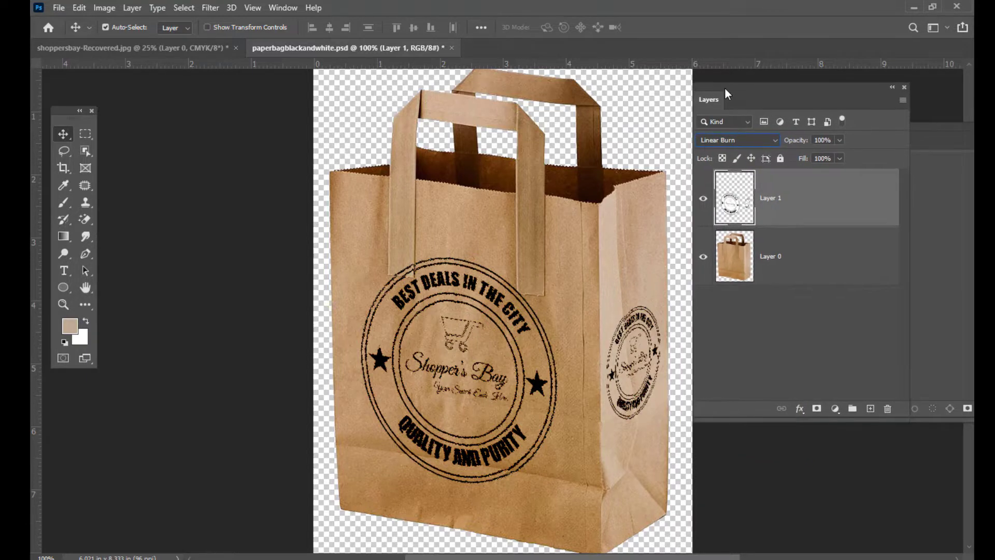
key("ctrl+minus")
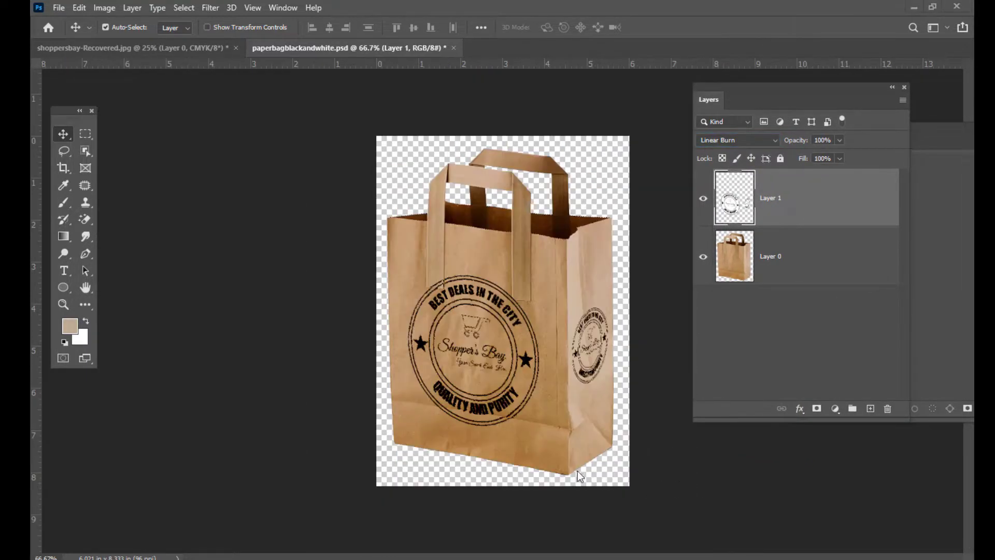